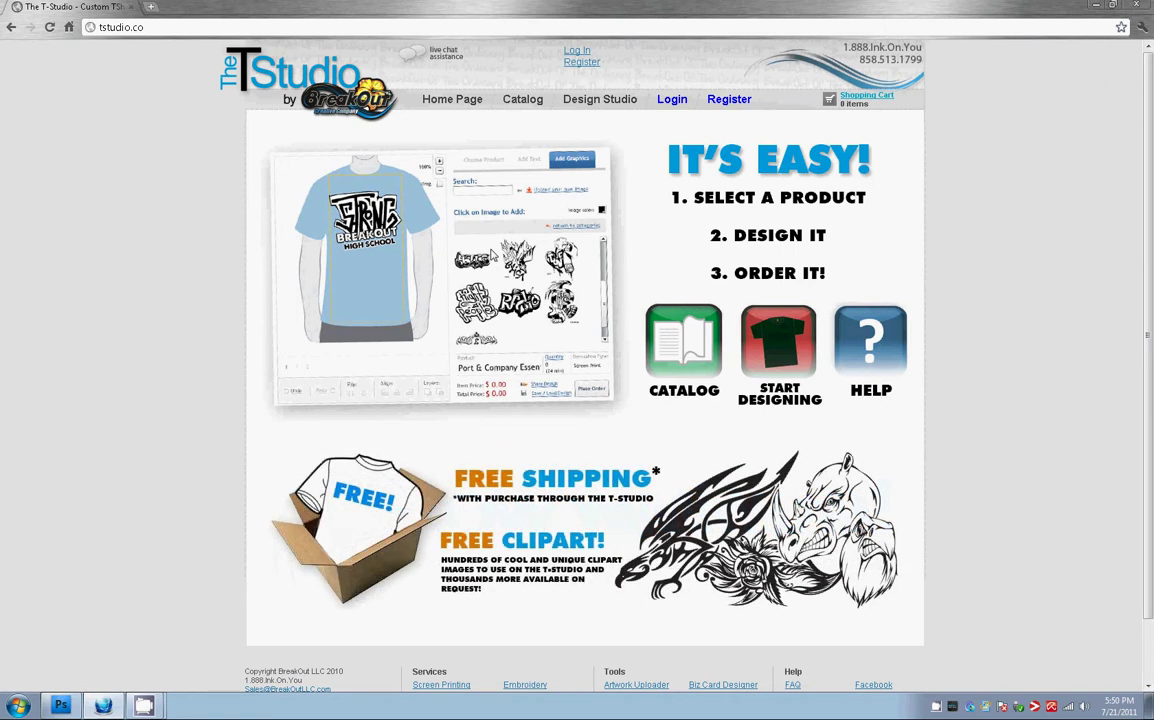
# Open The T-Studio's T-shirt design studio from the site
pyautogui.click(120, 27)
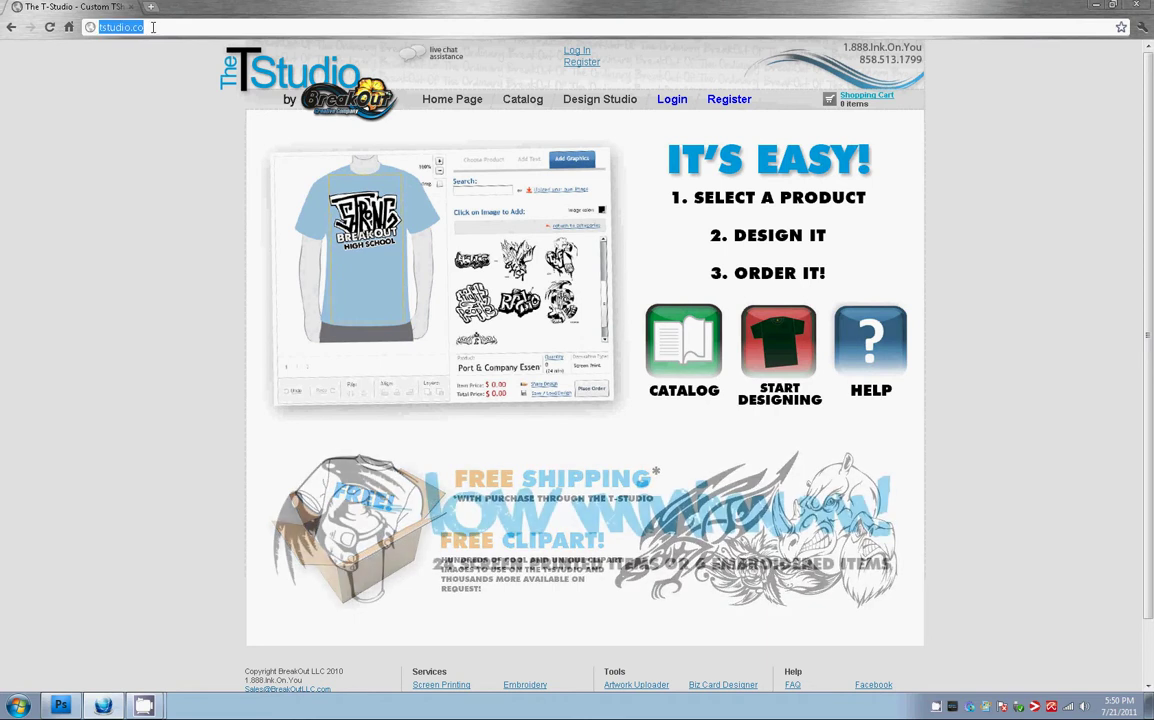
pyautogui.click(156, 27)
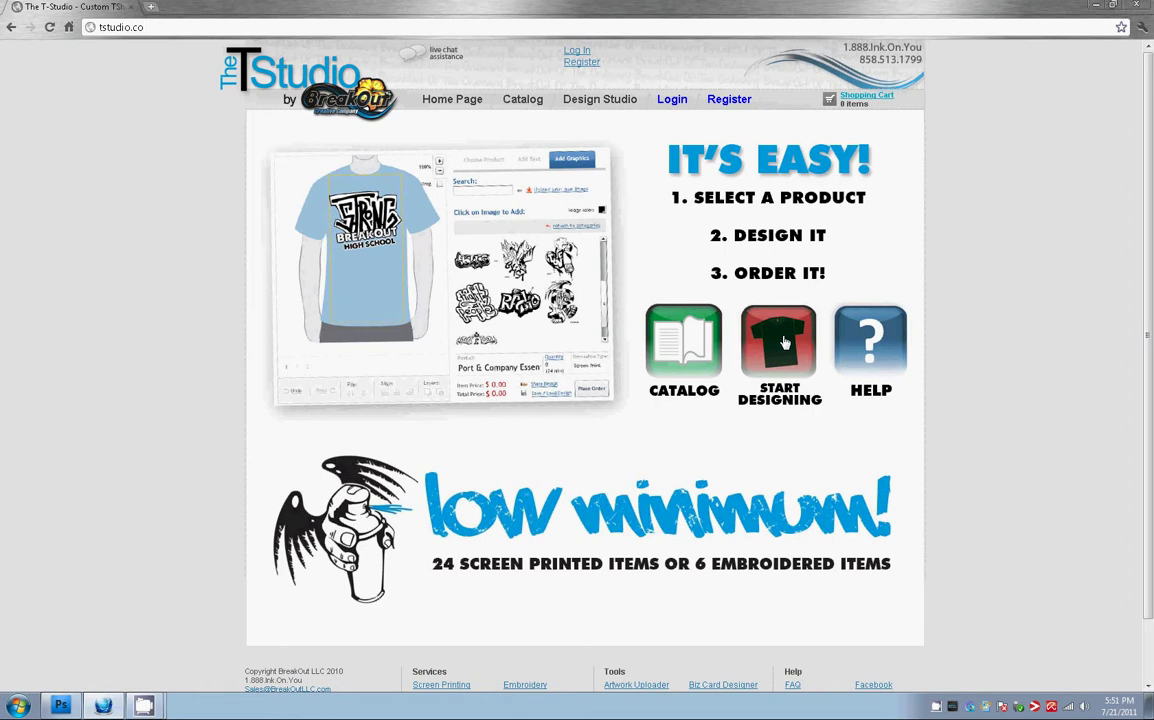
pyautogui.click(785, 342)
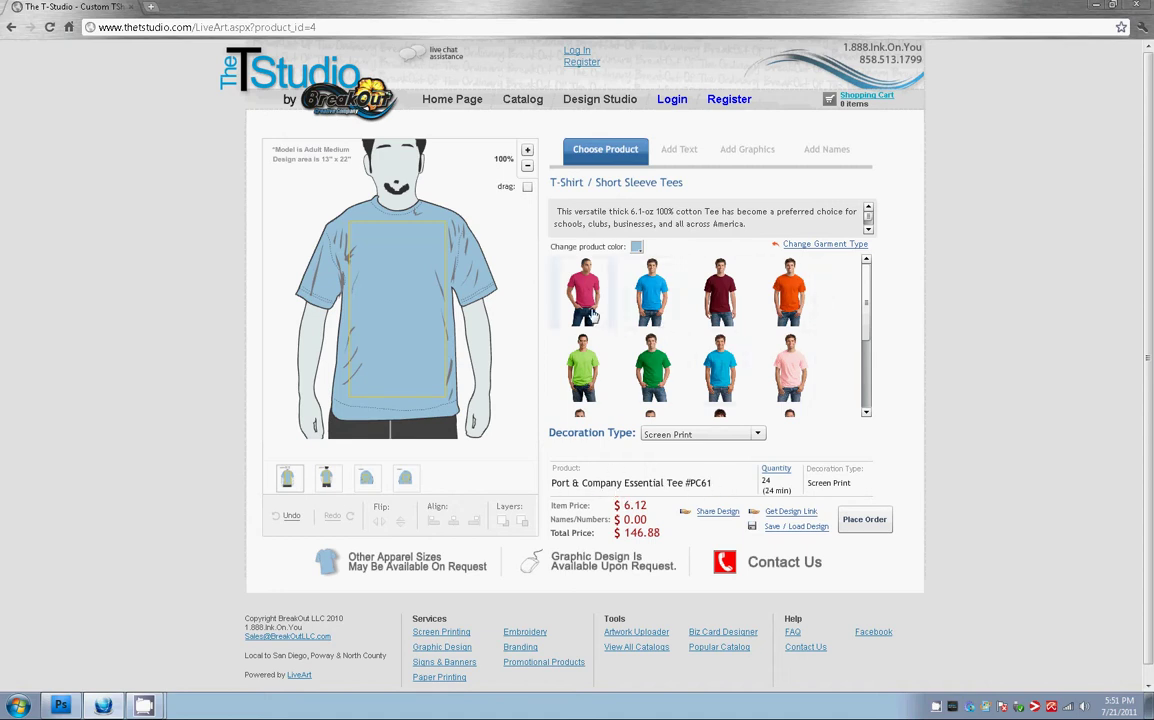
# Change the Port & Company Essential Tee's colour to red
pyautogui.moveTo(867, 311)
pyautogui.mouseDown()
pyautogui.moveTo(869, 345)
pyautogui.moveTo(868, 305)
pyautogui.mouseUp()
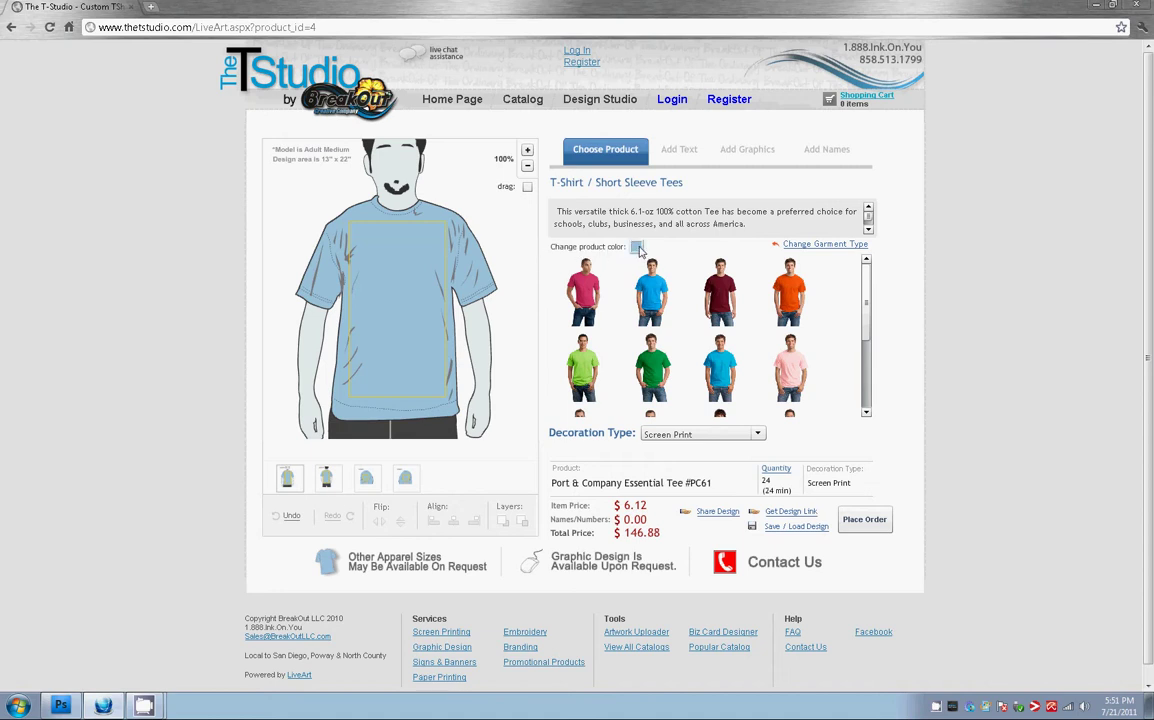
pyautogui.click(638, 248)
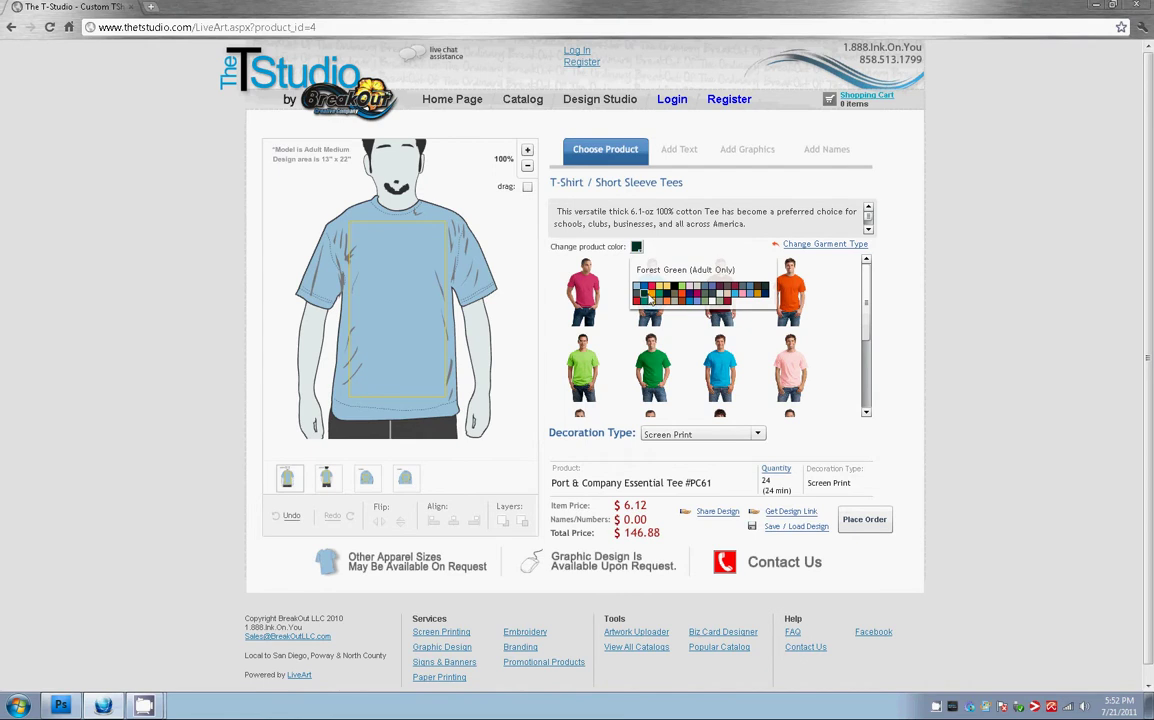
pyautogui.click(653, 289)
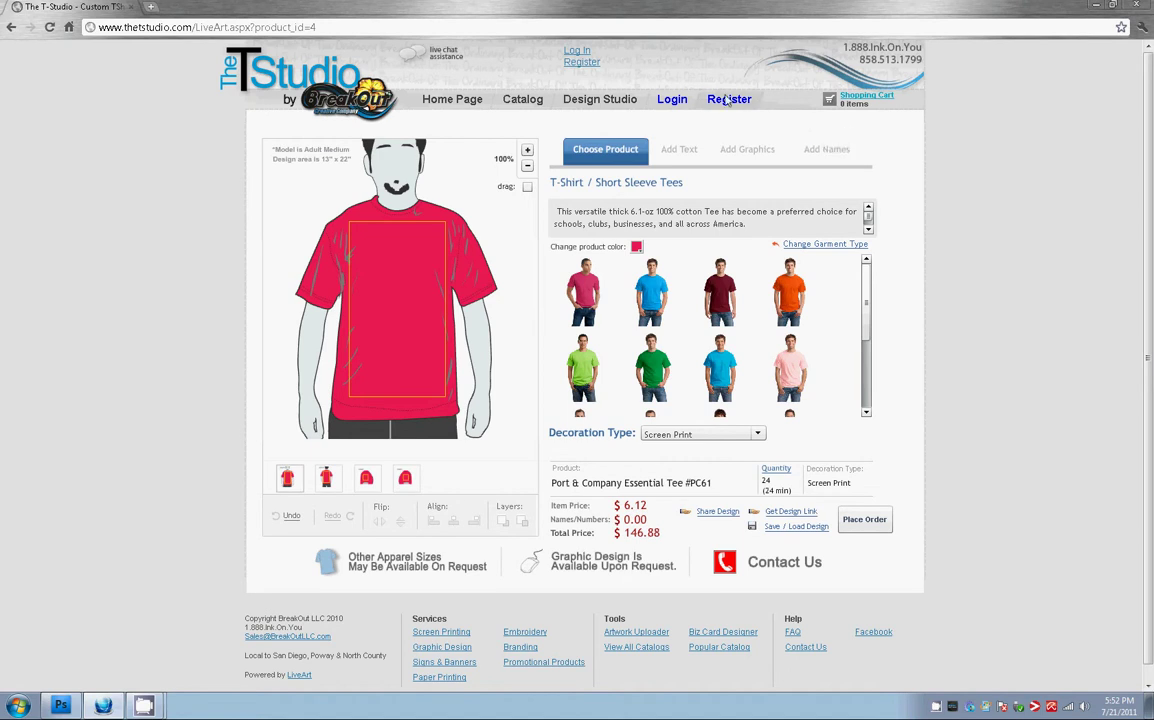
# Replace the placeholder text line with 'BreakOut' and nudge it slightly higher on the chest
pyautogui.click(675, 153)
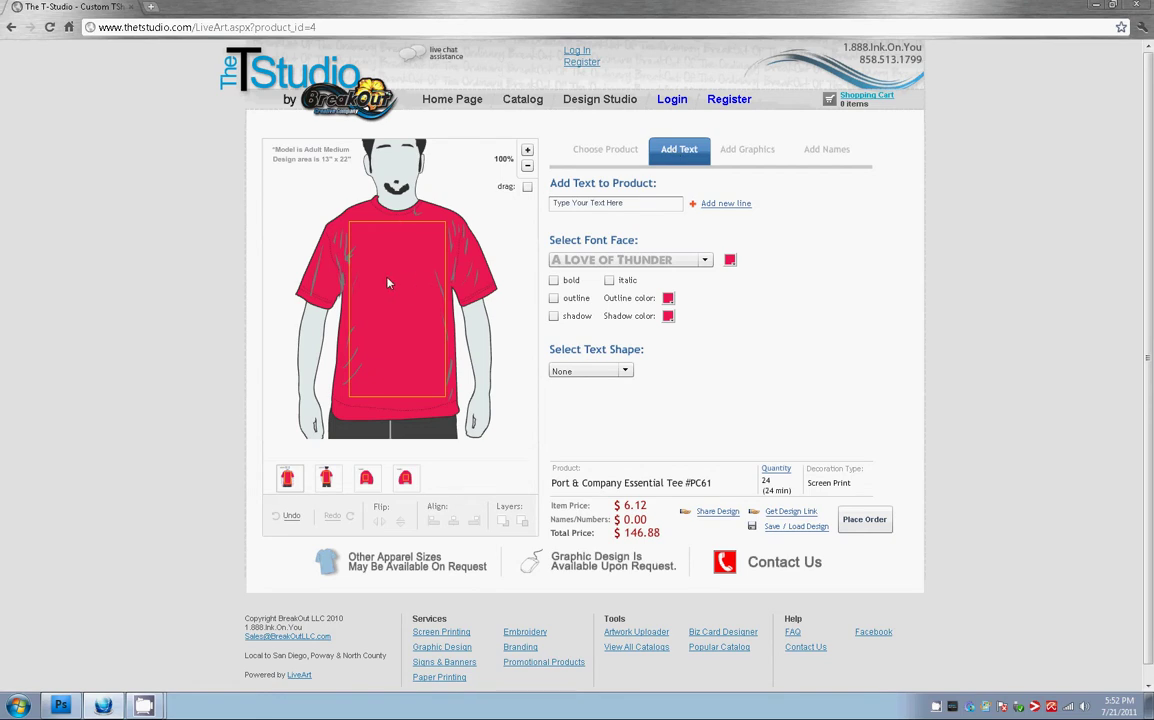
pyautogui.click(628, 205)
pyautogui.moveTo(641, 208); pyautogui.dragTo(545, 211)
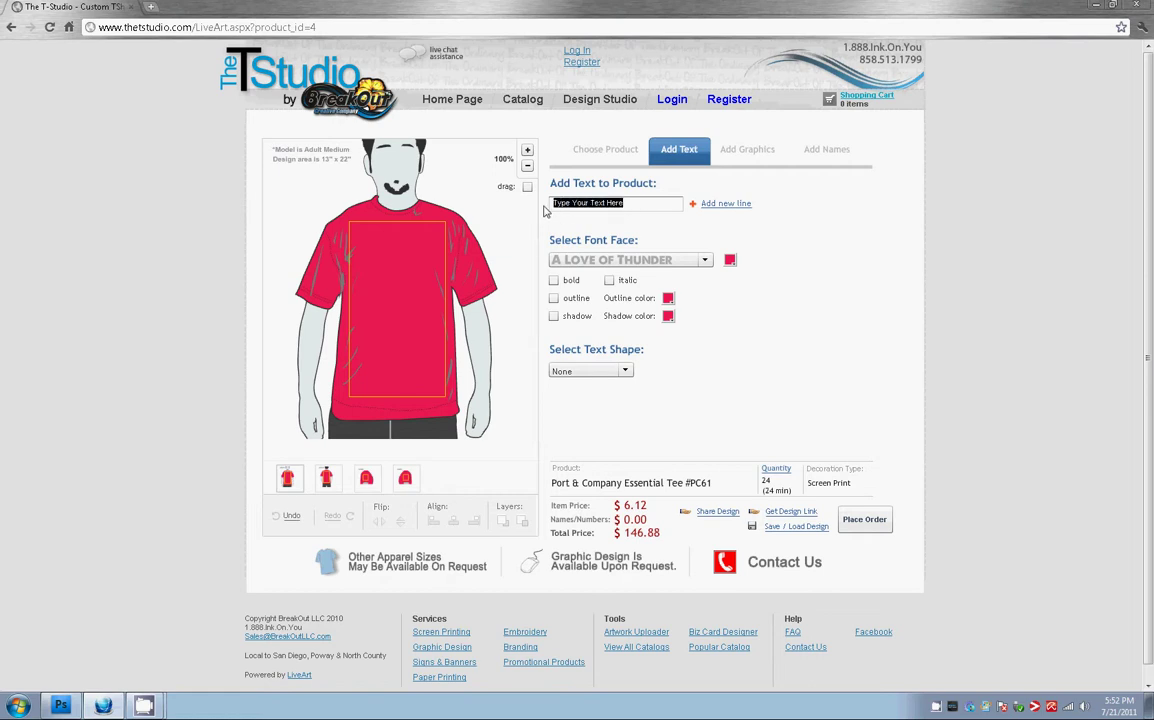
pyautogui.press('BackSpace')
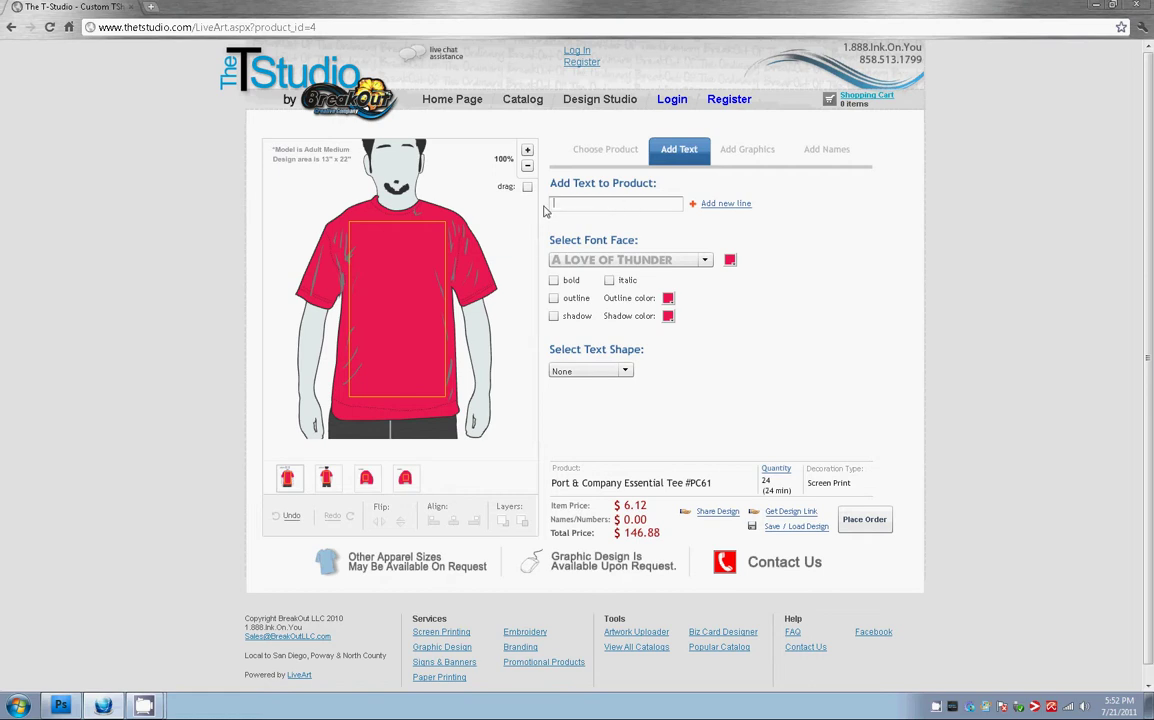
pyautogui.write('BreakOut')
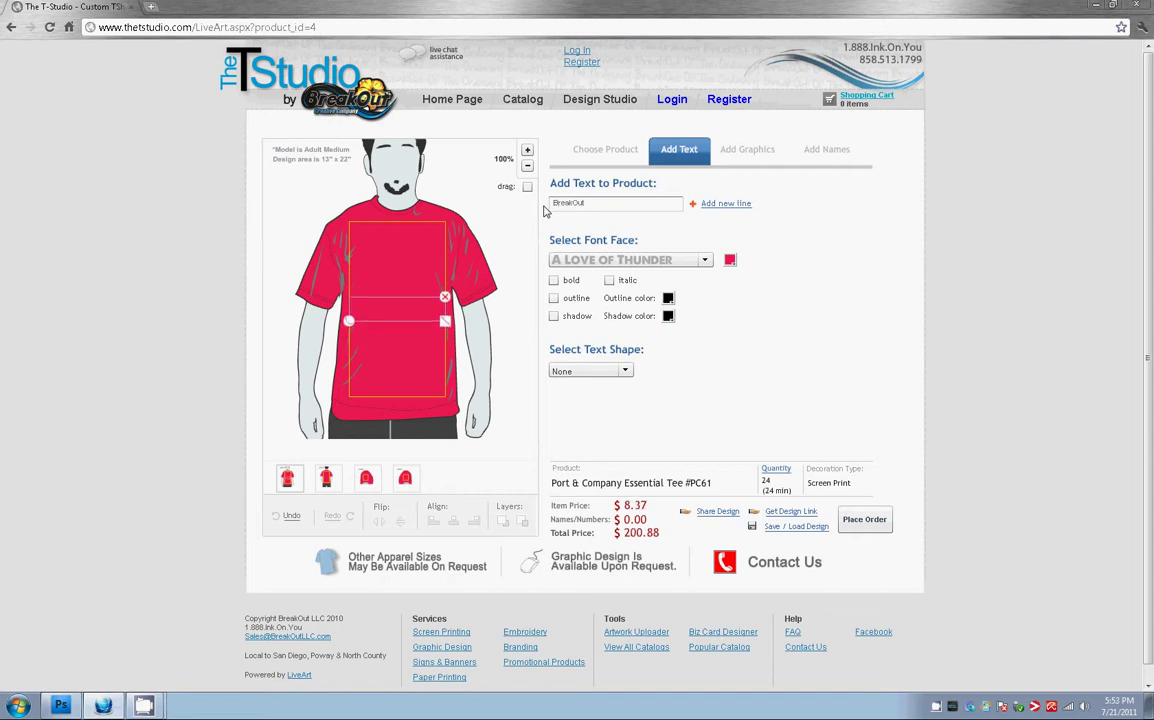
pyautogui.moveTo(395, 312)
pyautogui.mouseDown()
pyautogui.moveTo(399, 263)
pyautogui.moveTo(397, 291)
pyautogui.mouseUp()
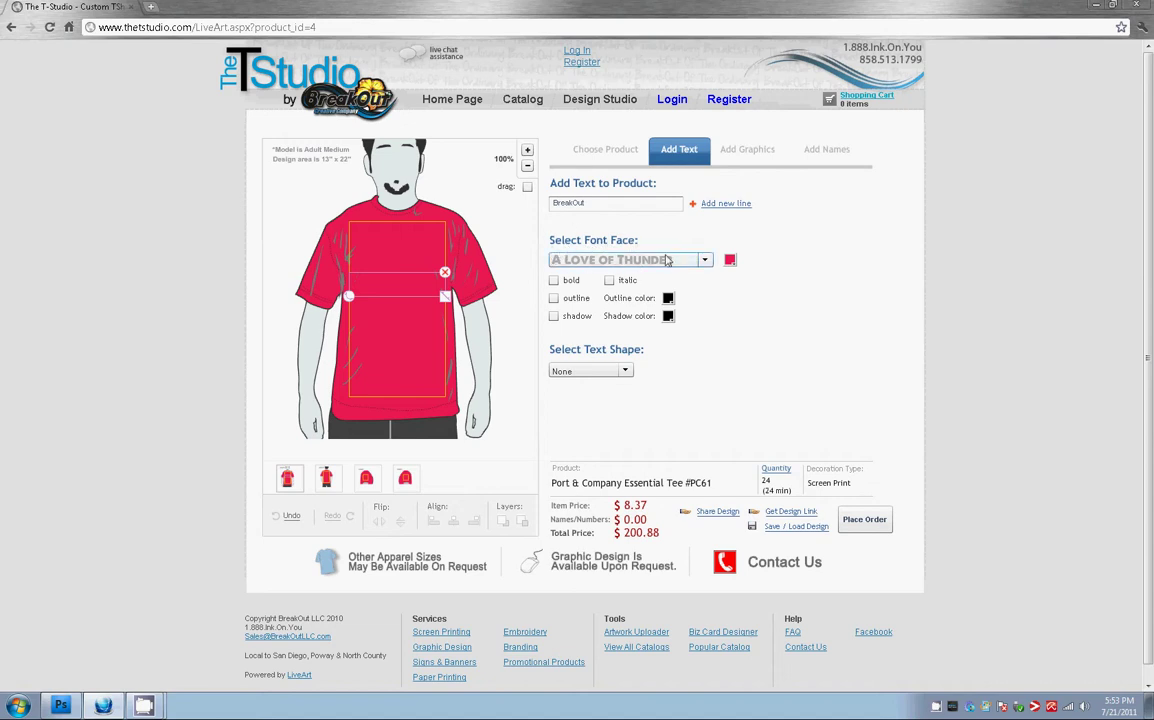
# Make the BreakOut text white and change its font from A Love of Thunder to Acens
pyautogui.click(704, 262)
pyautogui.scroll(-1, 709, 293)
pyautogui.scroll(2, 709, 293)
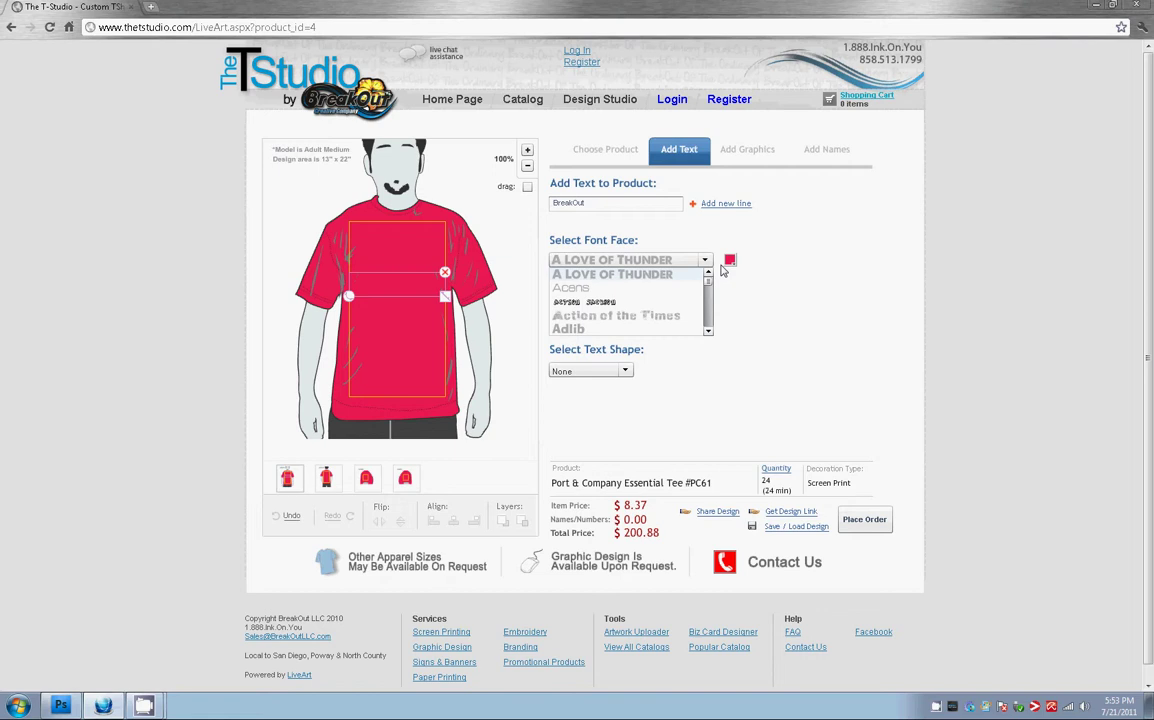
pyautogui.click(760, 240)
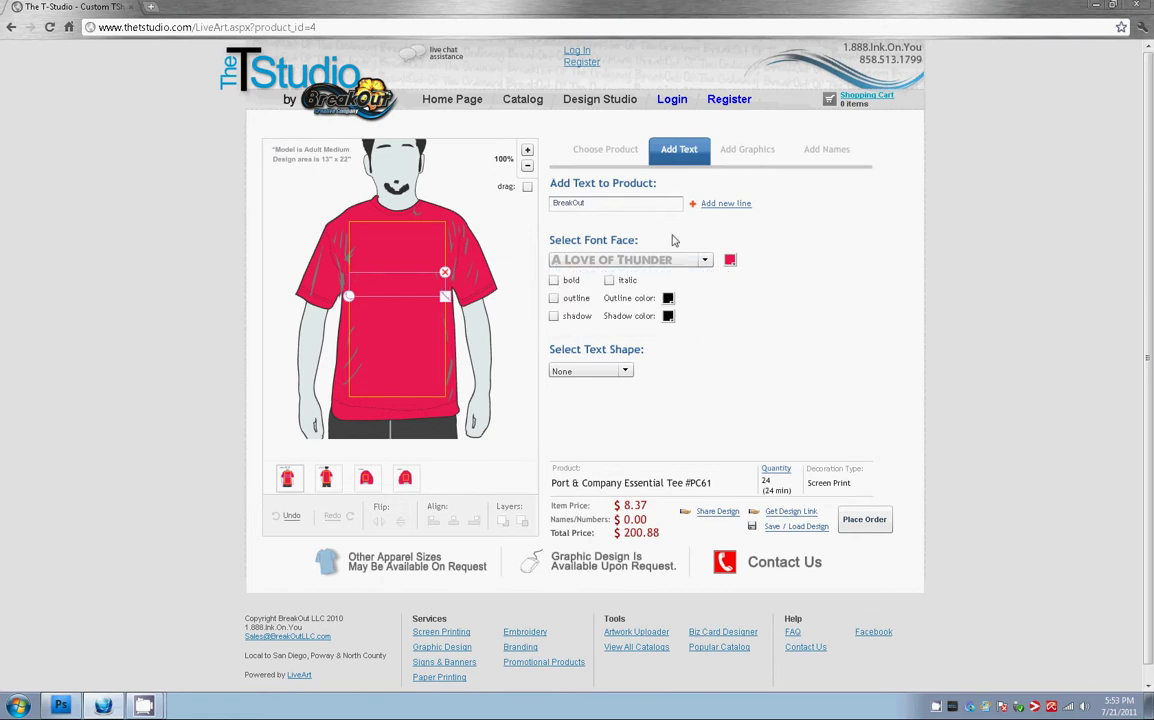
pyautogui.click(730, 260)
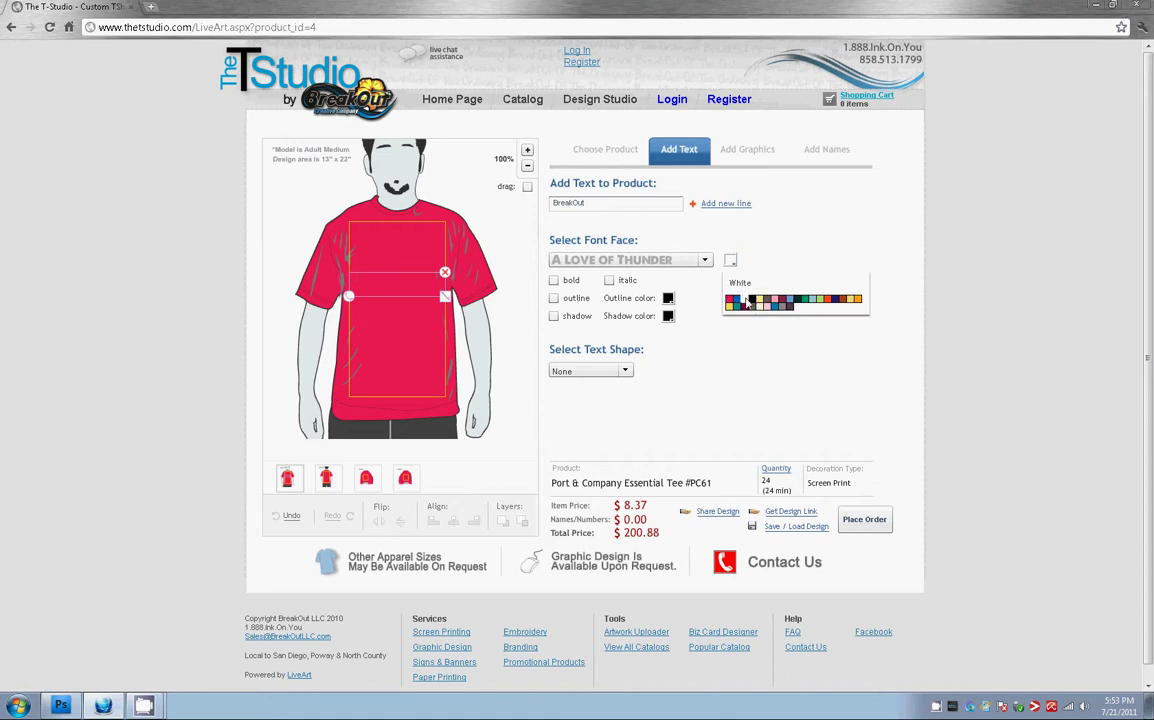
pyautogui.click(748, 302)
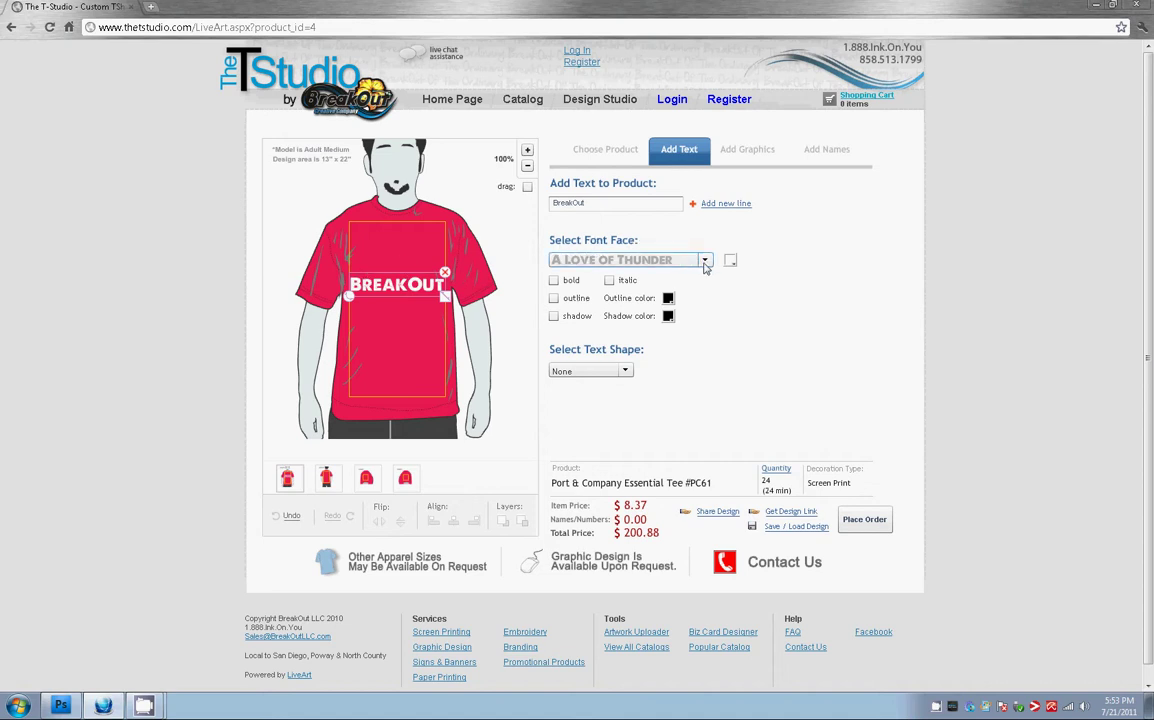
pyautogui.click(704, 262)
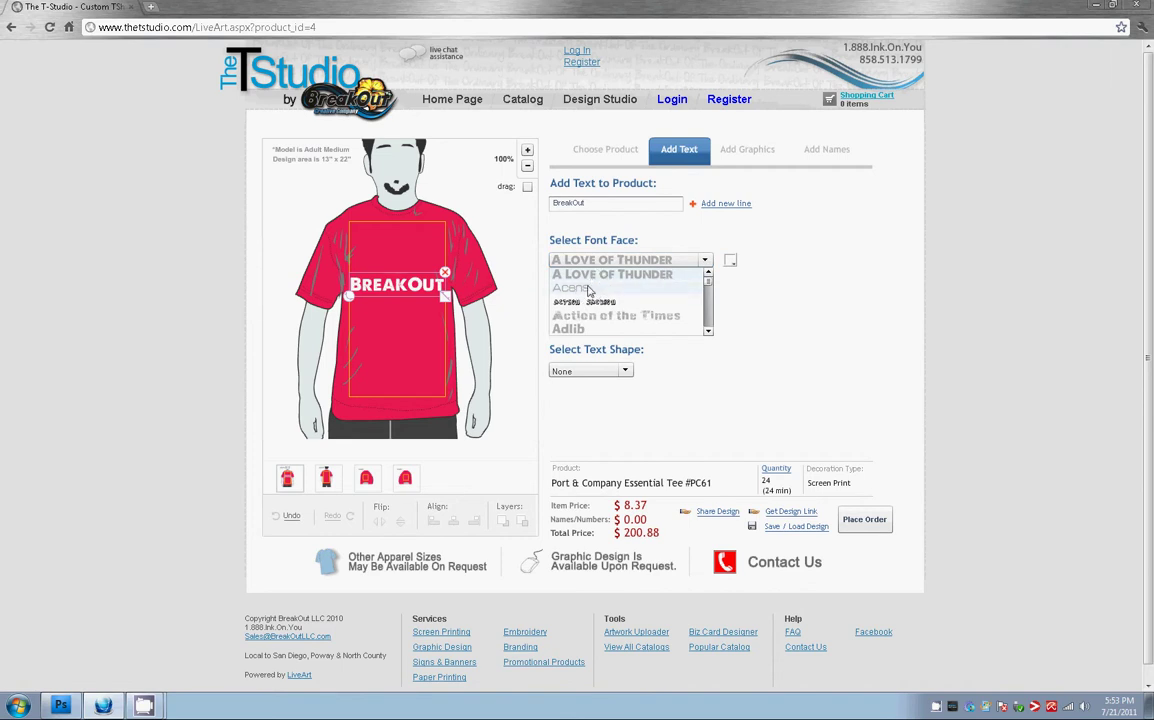
pyautogui.click(588, 291)
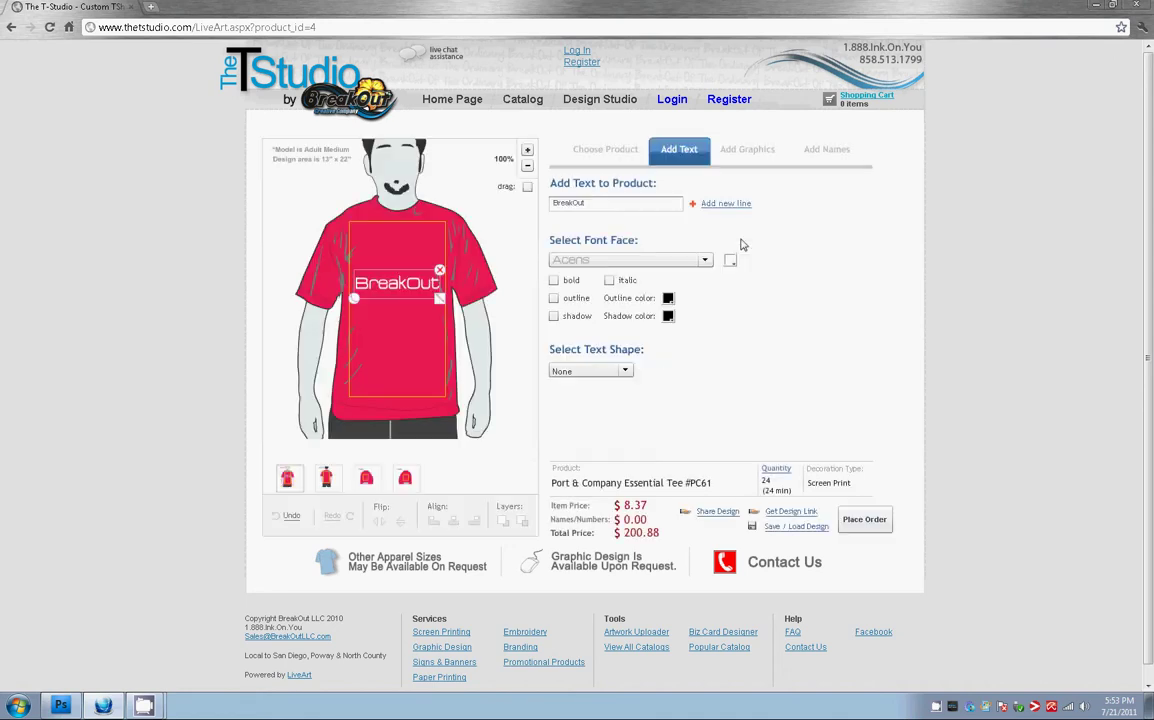
# Drag the BreakOut text down to the middle of the chest
pyautogui.click(425, 292)
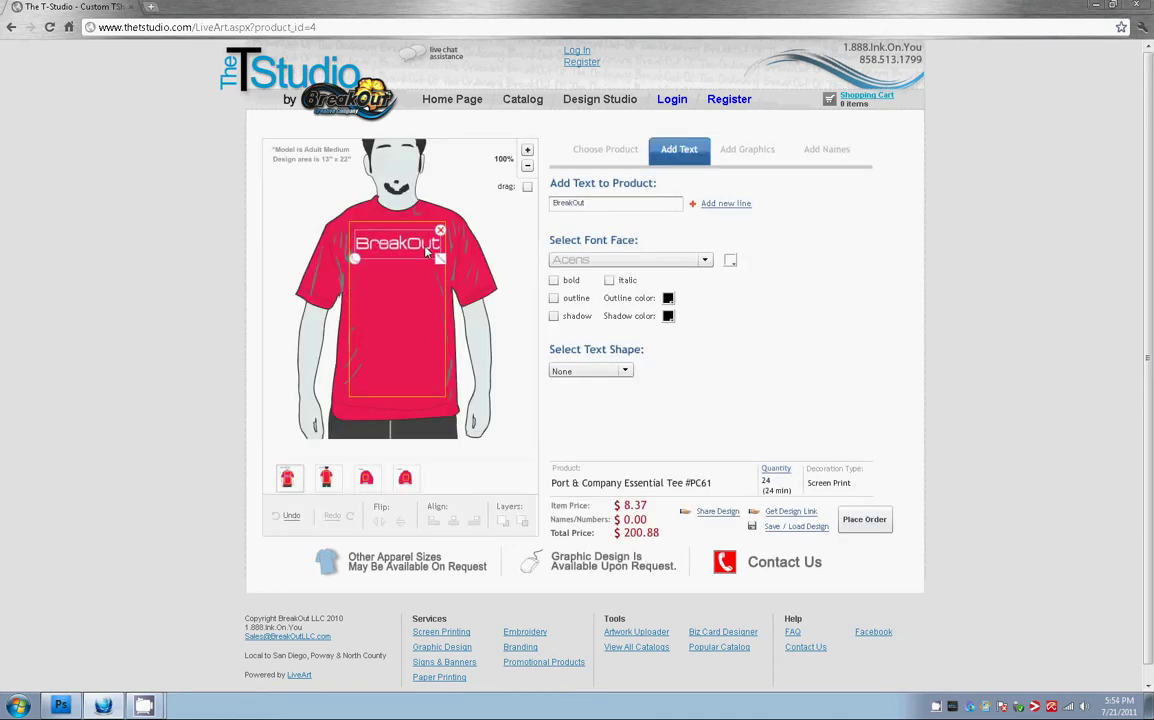
pyautogui.click(434, 258)
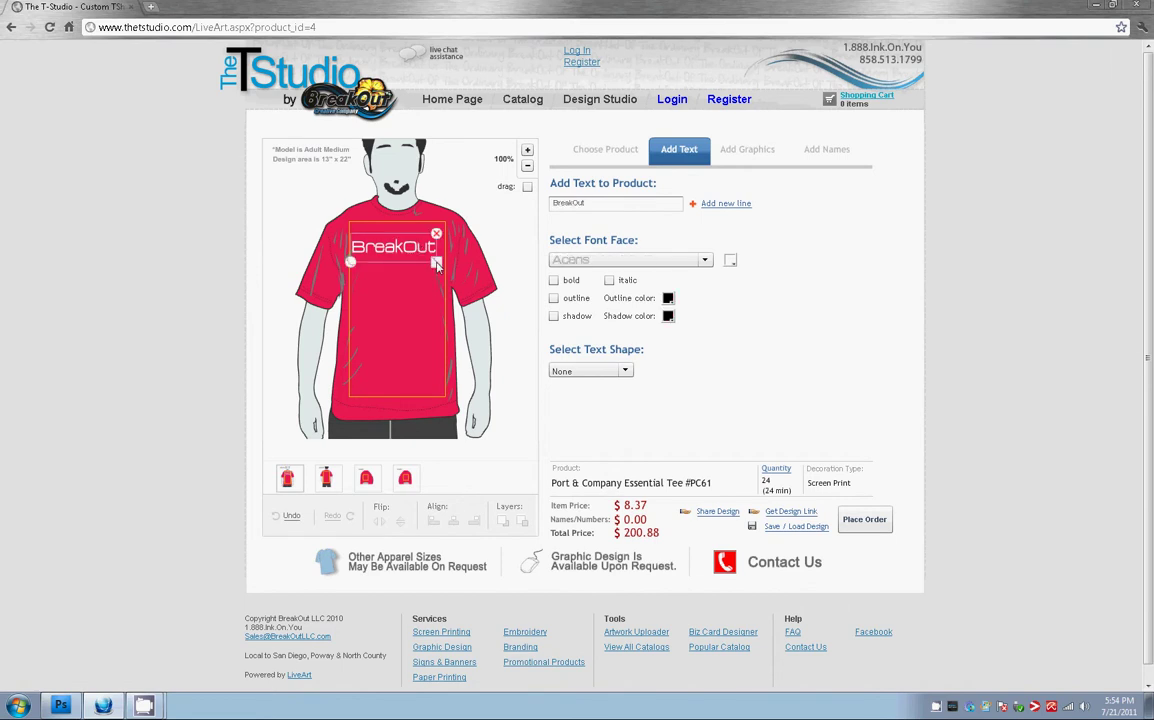
pyautogui.moveTo(403, 247); pyautogui.dragTo(405, 285)
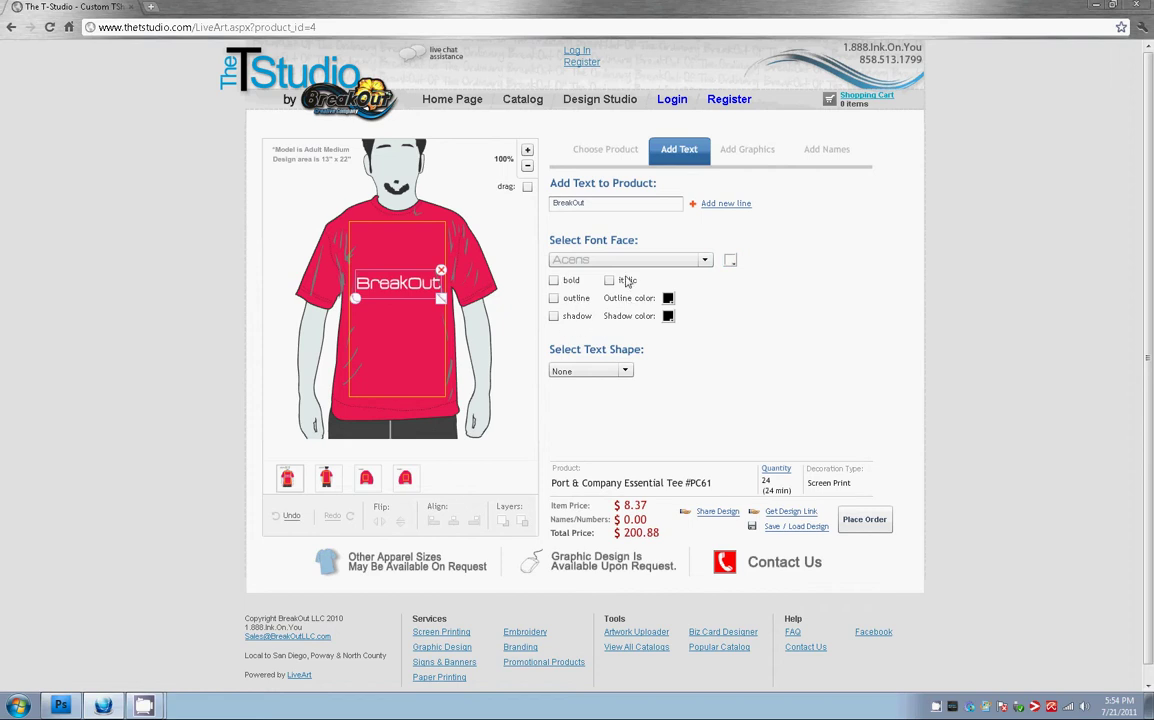
# Try bold, outline and italic on the BreakOut text, reverting each one
pyautogui.click(554, 281)
pyautogui.click(554, 281)
pyautogui.click(554, 299)
pyautogui.click(554, 299)
pyautogui.click(610, 281)
pyautogui.click(610, 281)
# Try a royal blue, then a dark text outline, and finally remove the outline
pyautogui.click(554, 299)
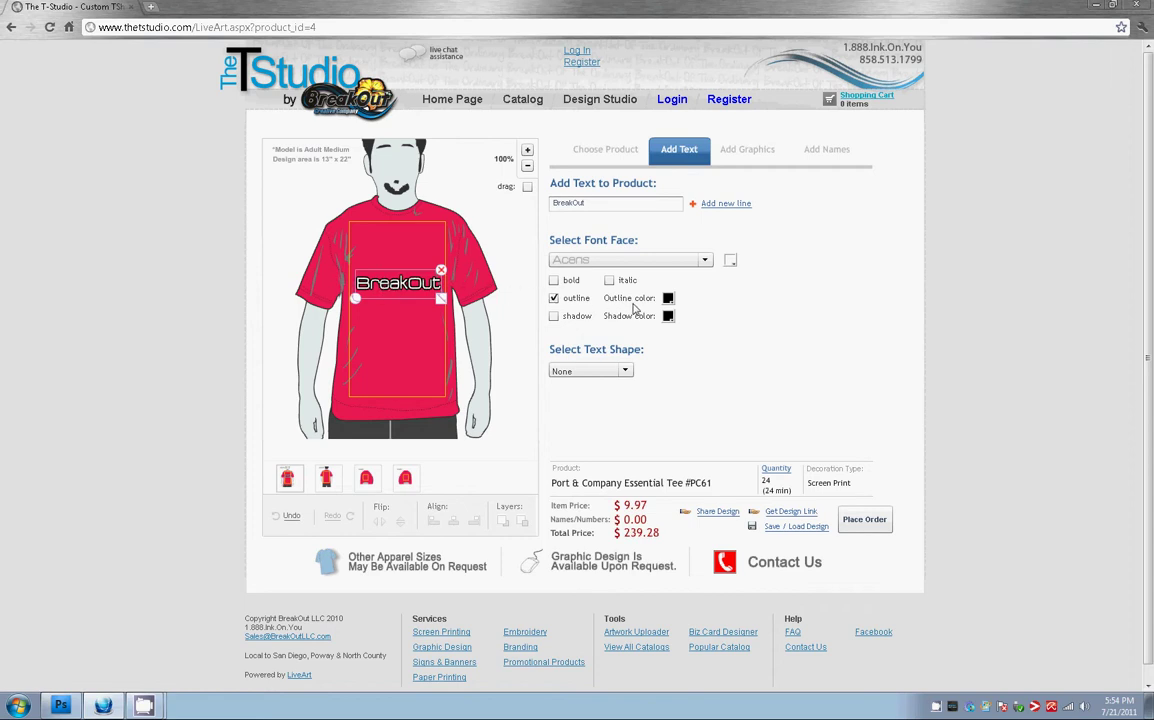
pyautogui.click(668, 300)
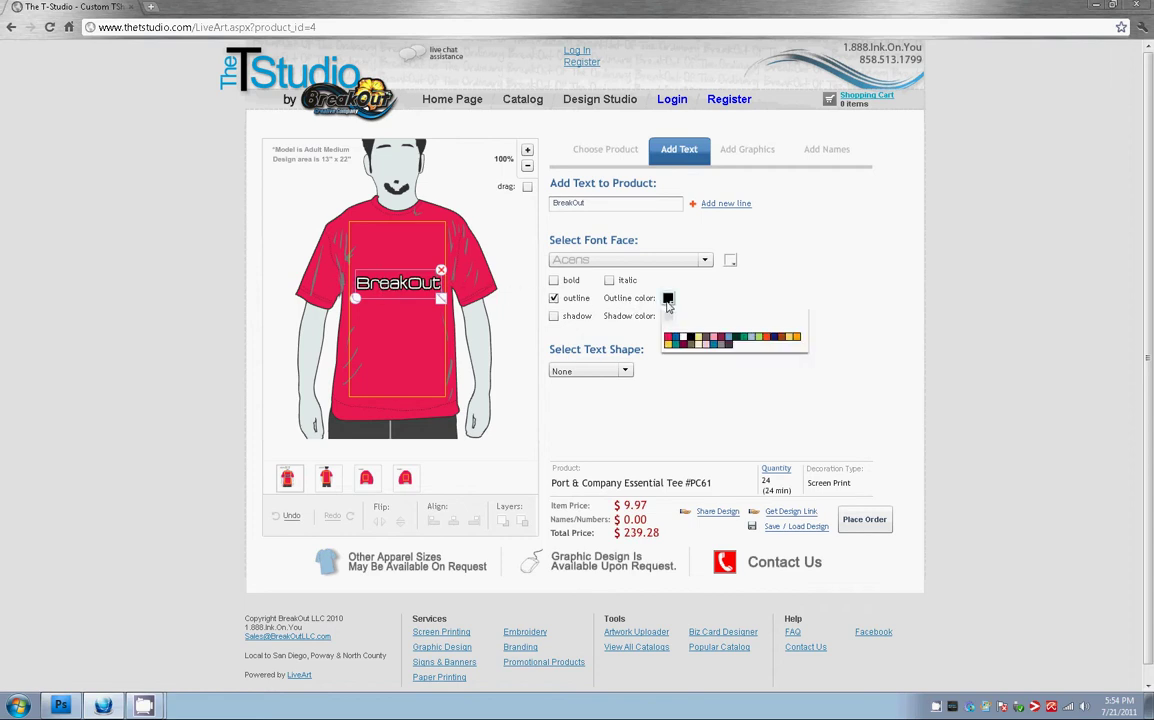
pyautogui.click(680, 341)
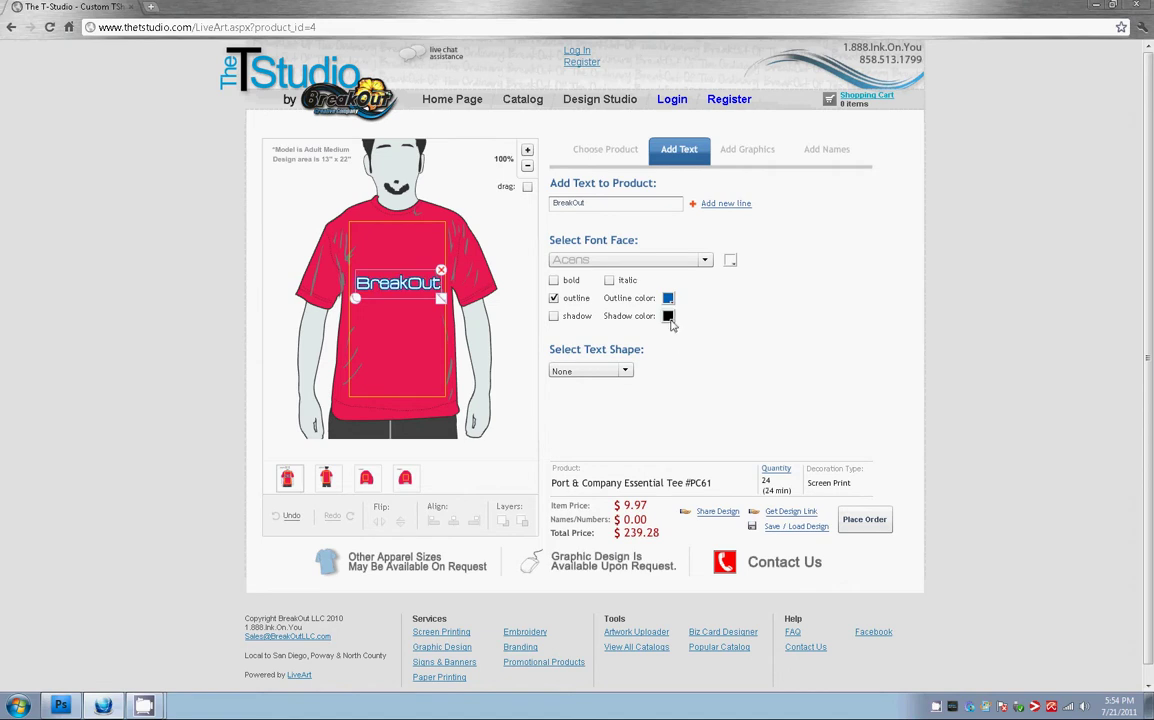
pyautogui.click(668, 300)
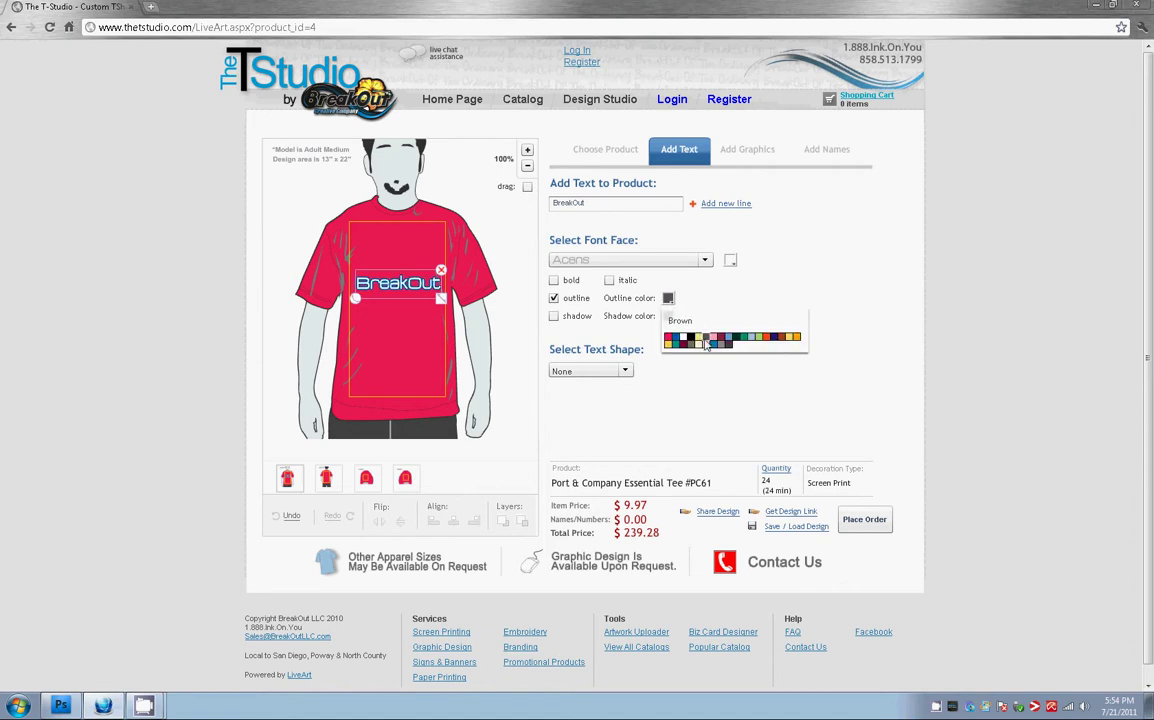
pyautogui.click(706, 343)
pyautogui.click(669, 300)
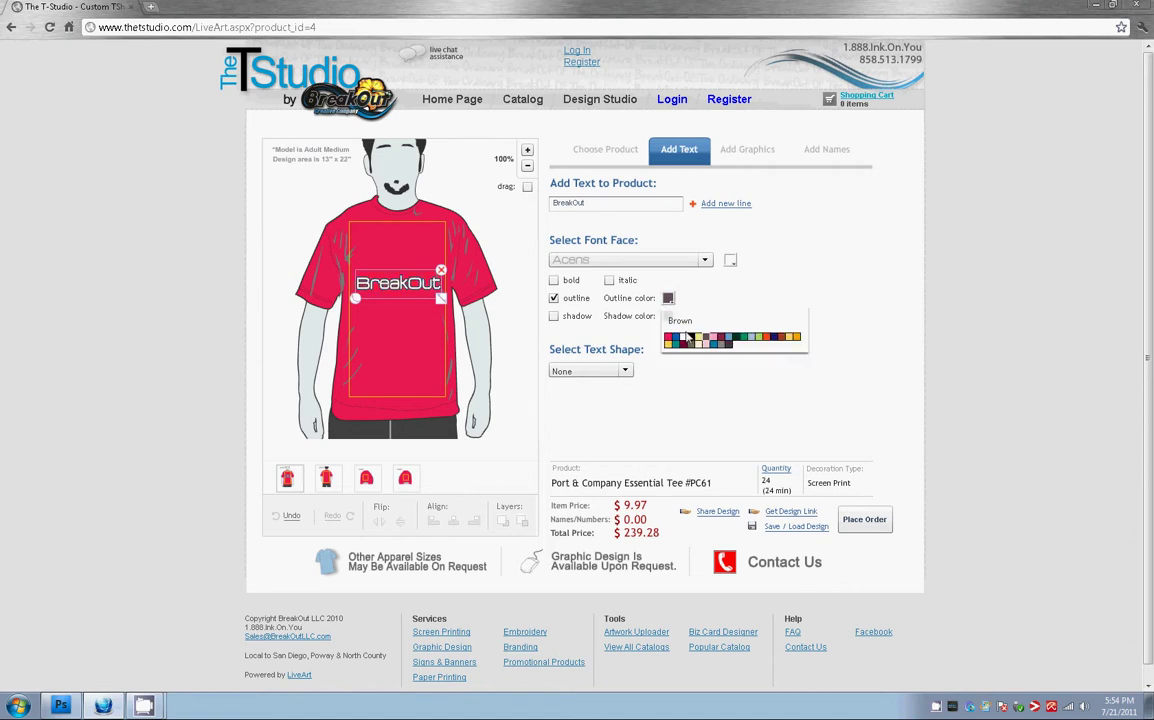
pyautogui.click(554, 299)
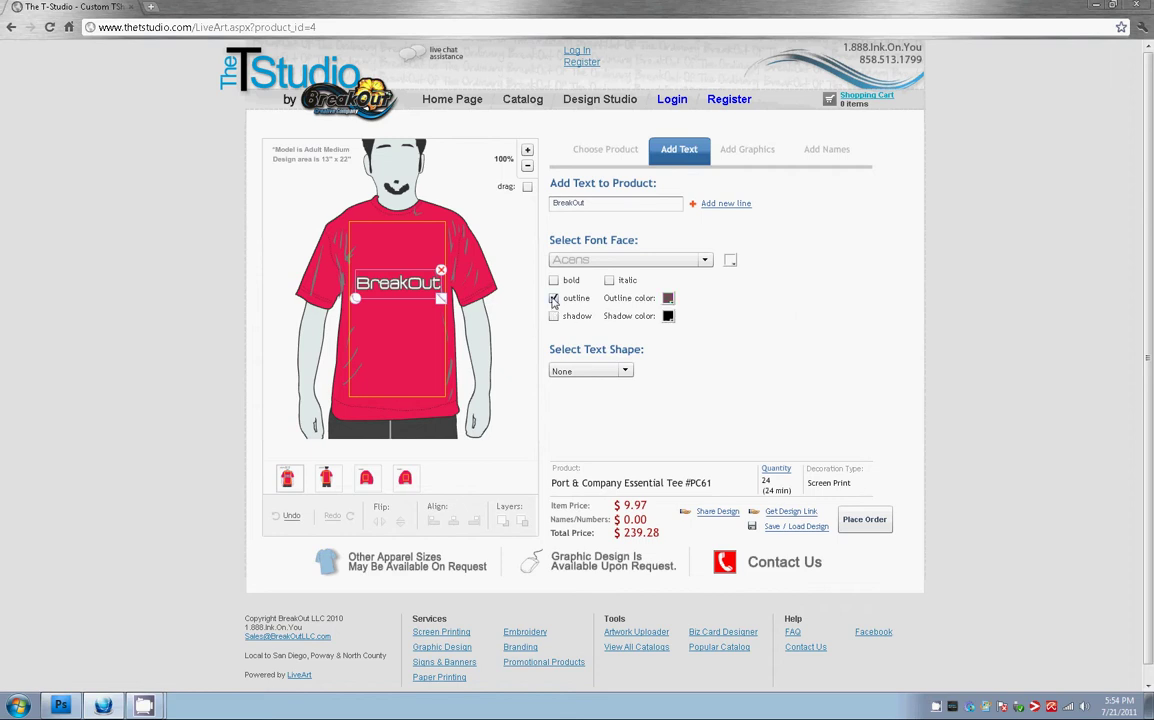
# Try royal blue and dark grey drop shadows, then turn the text shadow off
pyautogui.click(554, 317)
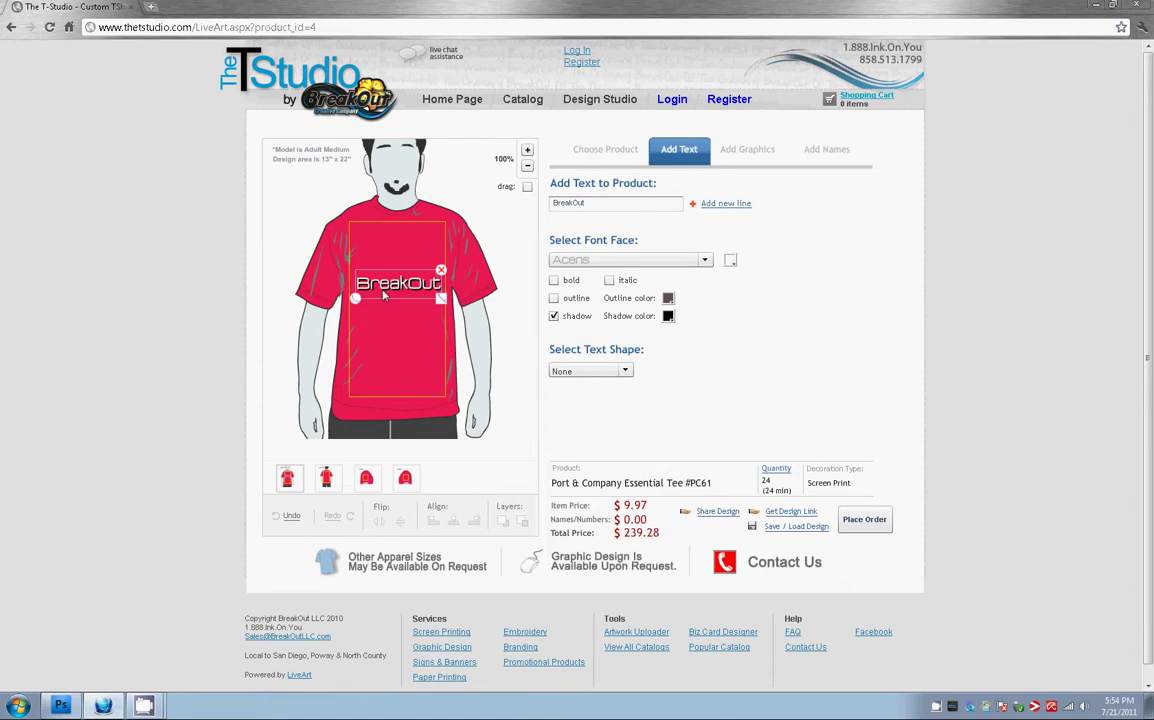
pyautogui.click(668, 316)
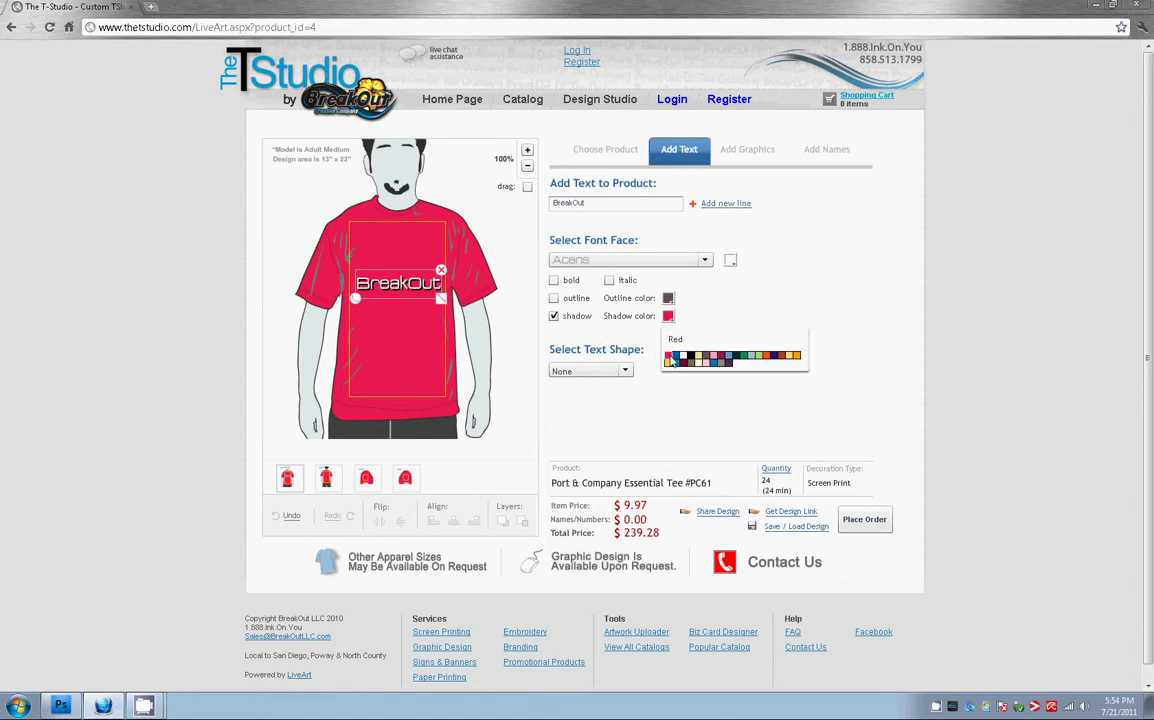
pyautogui.click(675, 362)
pyautogui.click(668, 316)
pyautogui.click(668, 316)
pyautogui.click(688, 346)
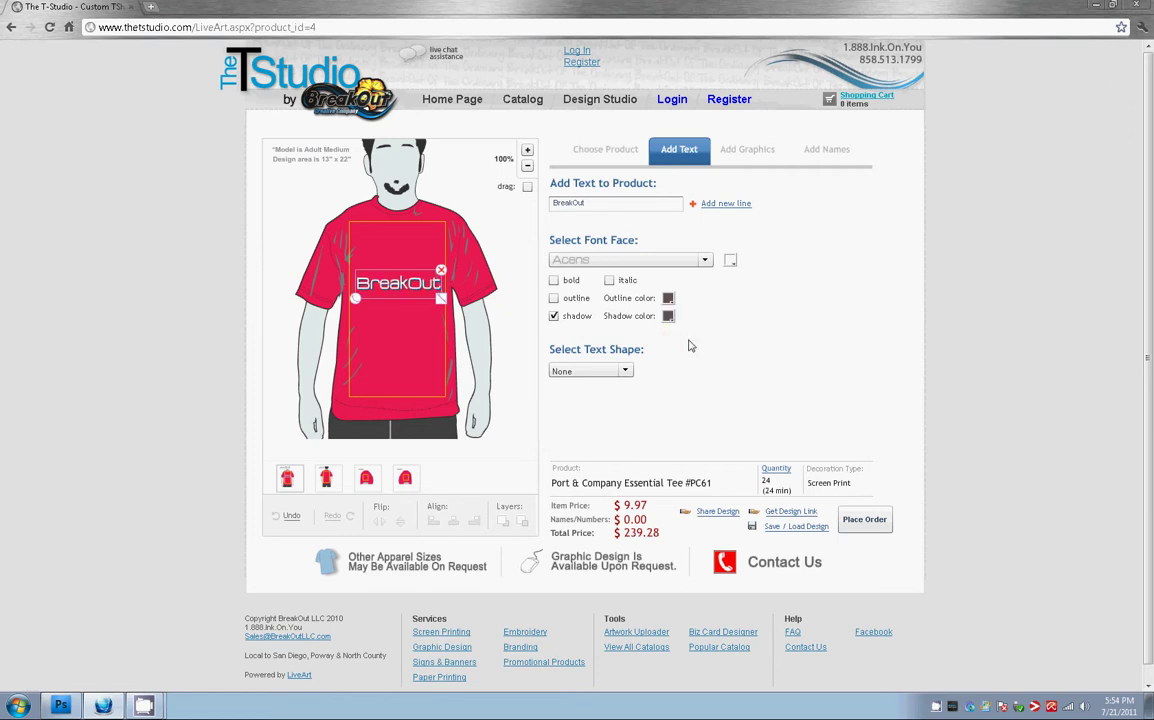
pyautogui.click(554, 315)
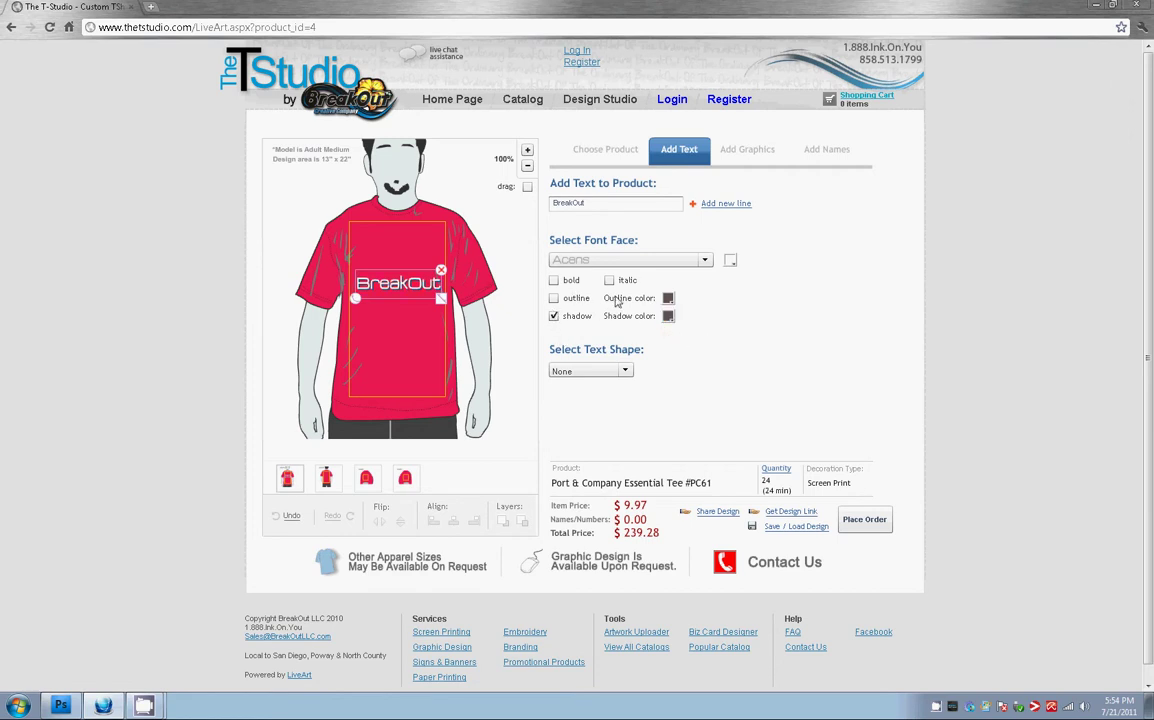
pyautogui.click(554, 316)
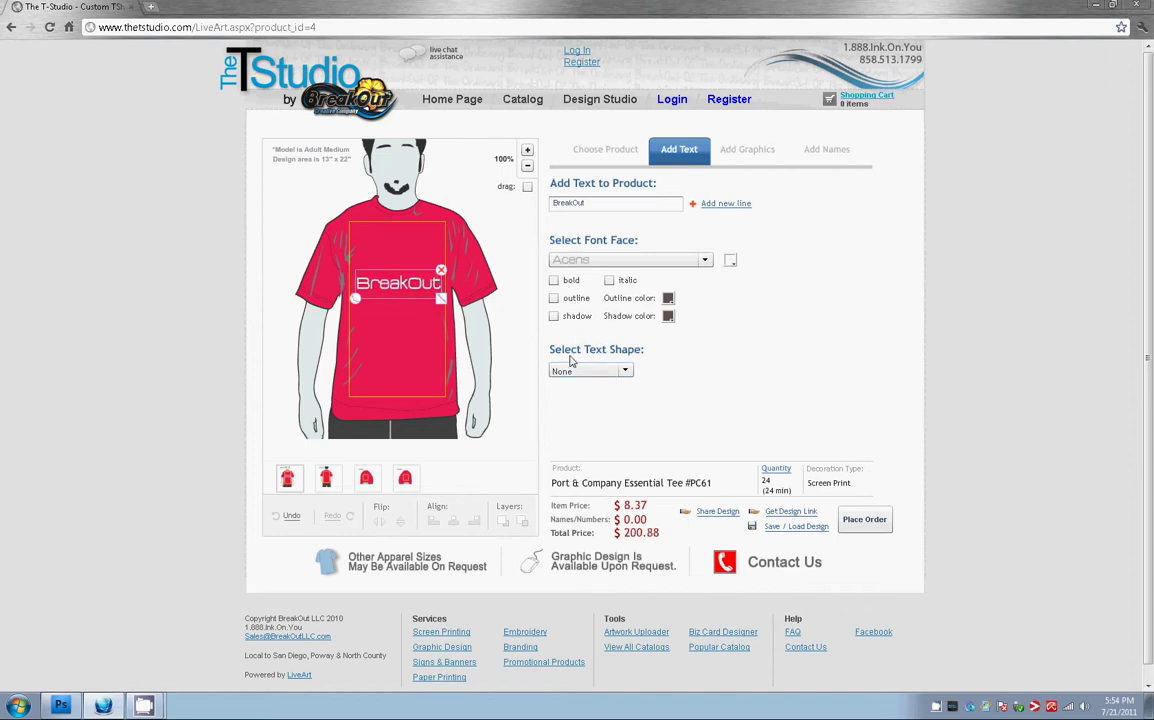
# Apply the Arc Up text shape to BreakOut and adjust its arch strength
pyautogui.click(624, 371)
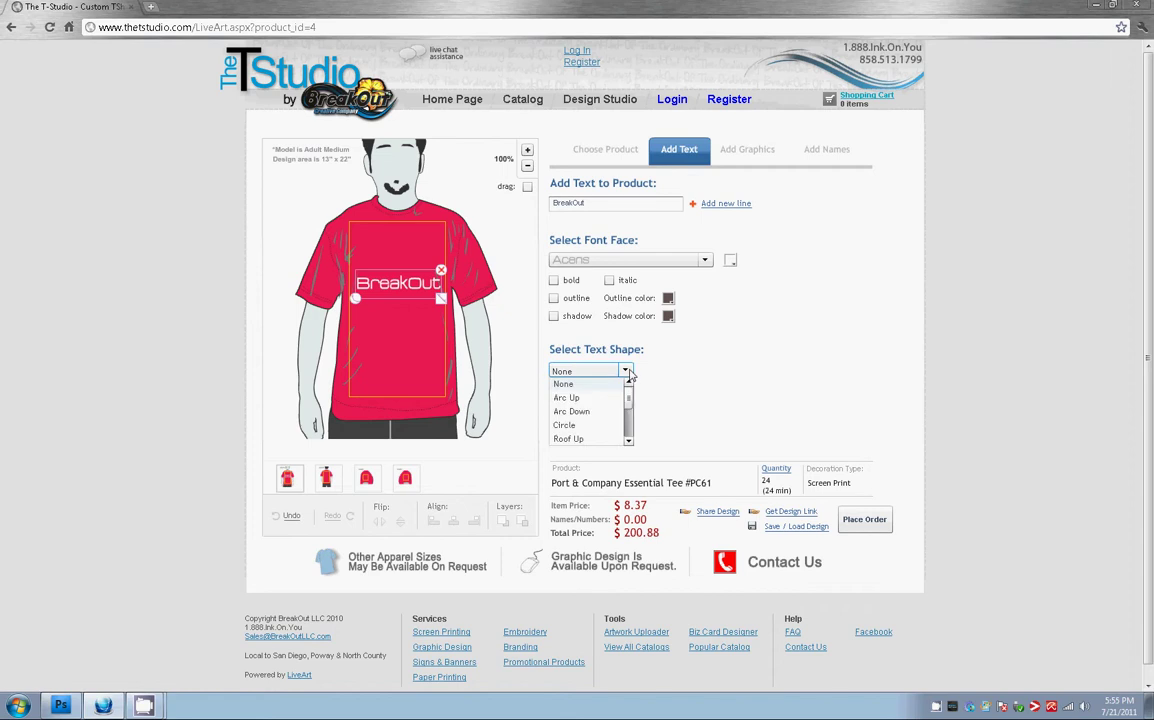
pyautogui.click(567, 398)
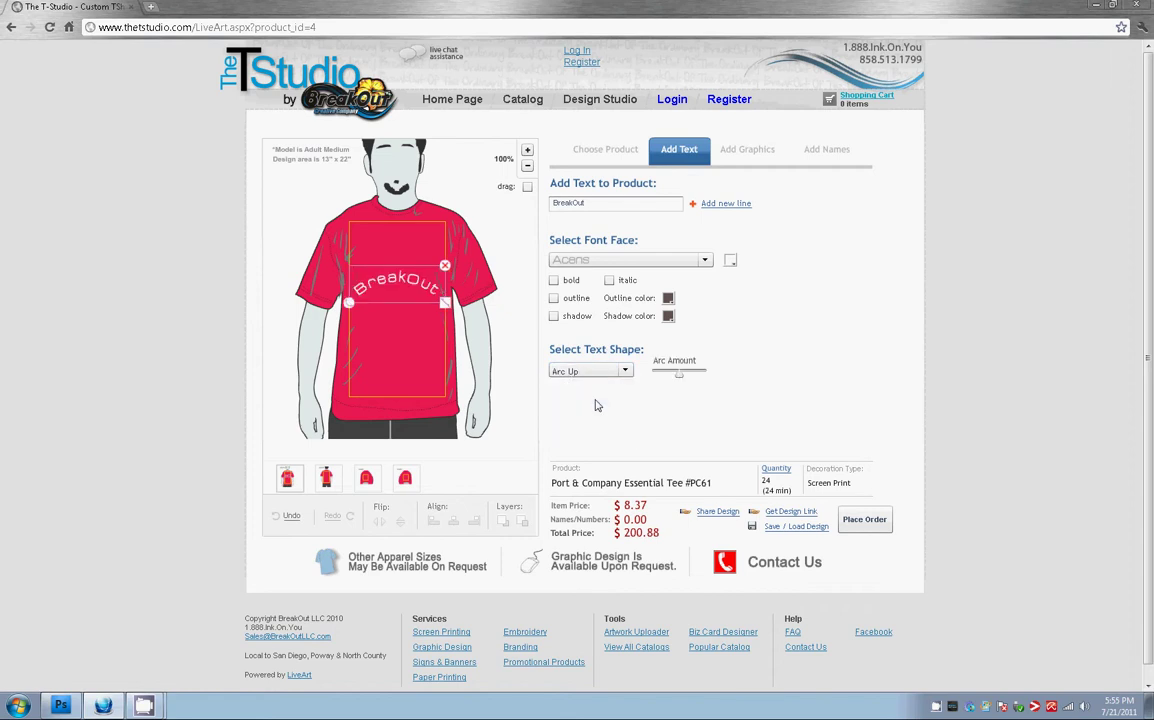
pyautogui.click(624, 374)
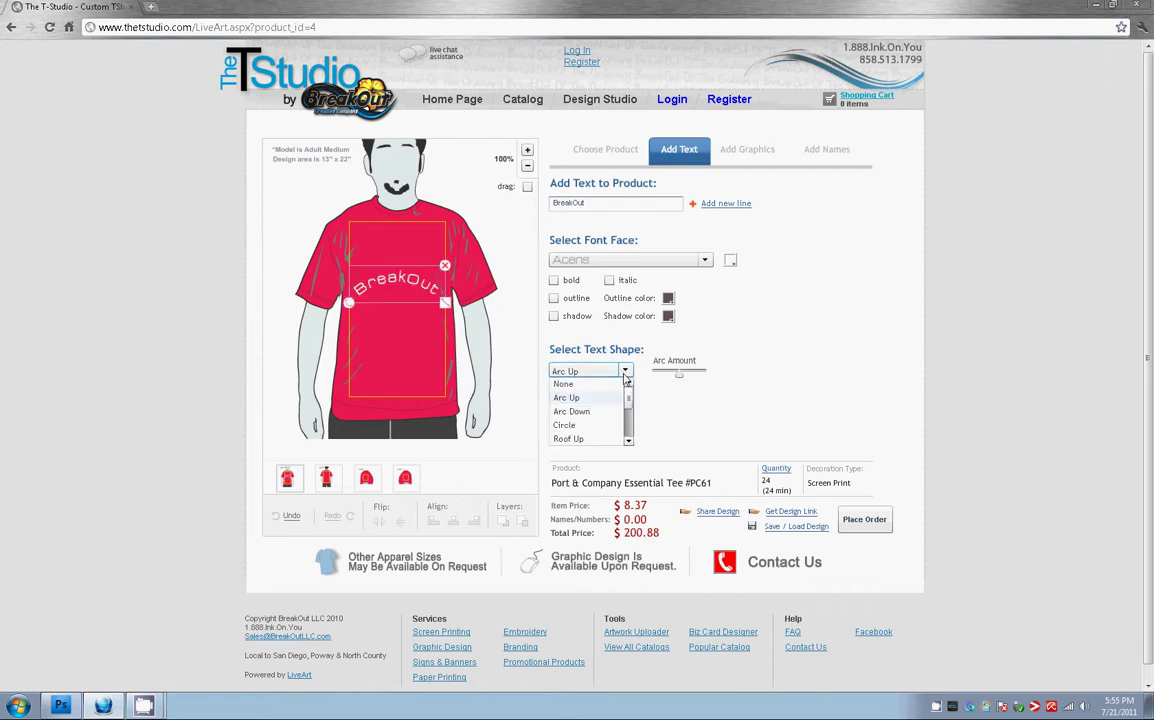
pyautogui.click(680, 381)
pyautogui.moveTo(680, 381)
pyautogui.mouseDown()
pyautogui.moveTo(665, 381)
pyautogui.moveTo(697, 382)
pyautogui.mouseUp()
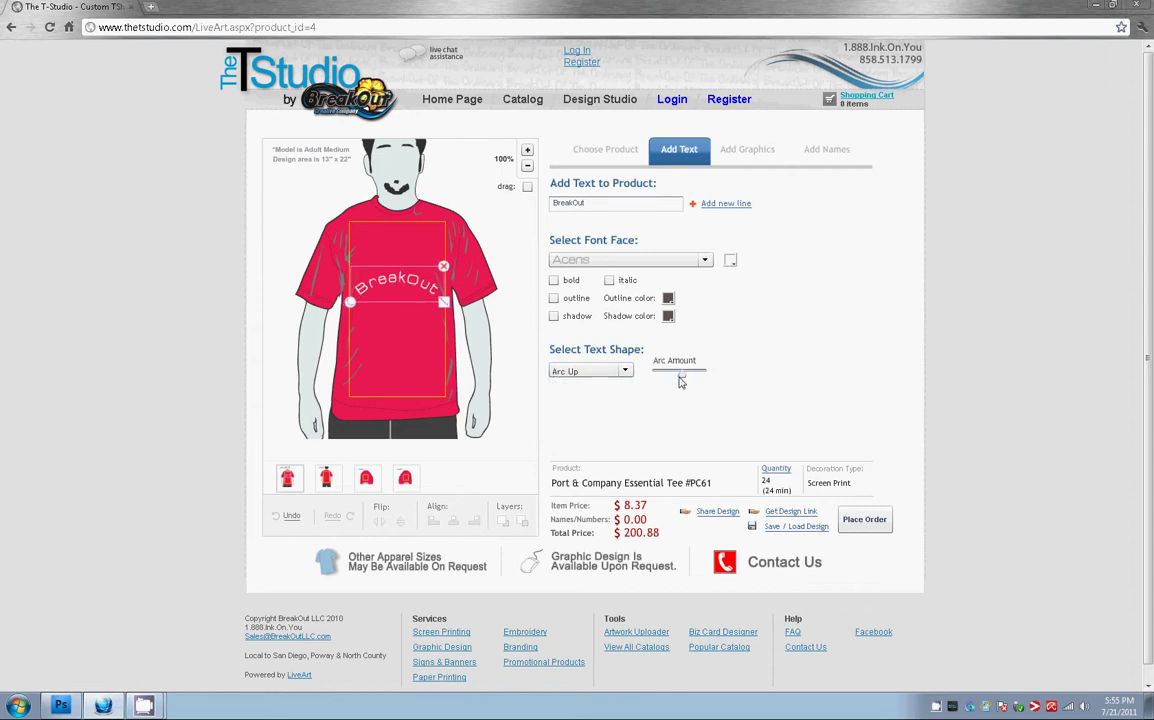
# Try the Arc Down, Circle and Pinch text shapes, adjusting their radius and spacing sliders
pyautogui.click(620, 372)
pyautogui.click(594, 413)
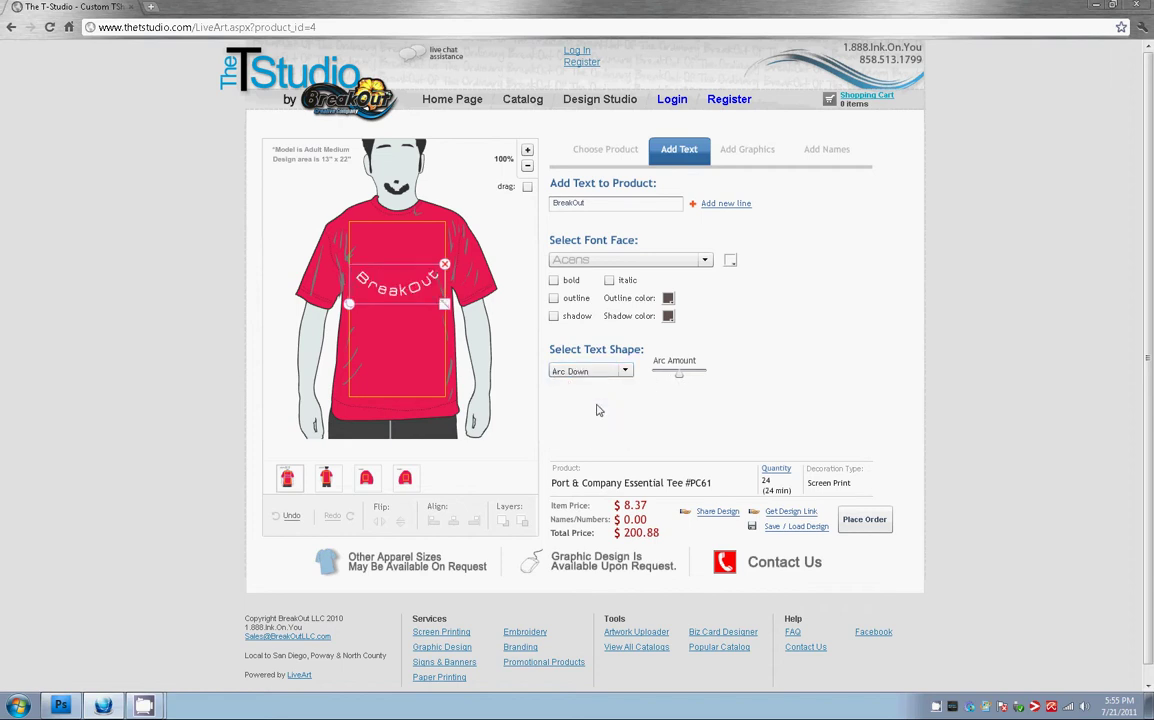
pyautogui.click(618, 371)
pyautogui.click(590, 428)
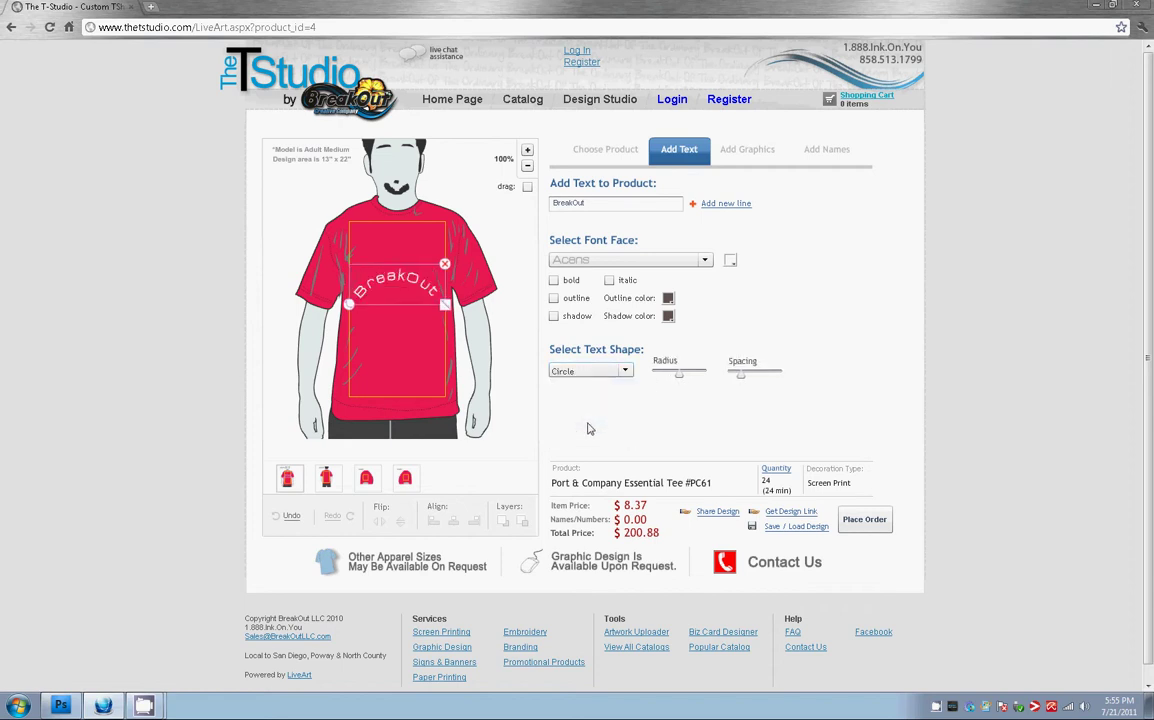
pyautogui.moveTo(679, 378); pyautogui.dragTo(630, 378)
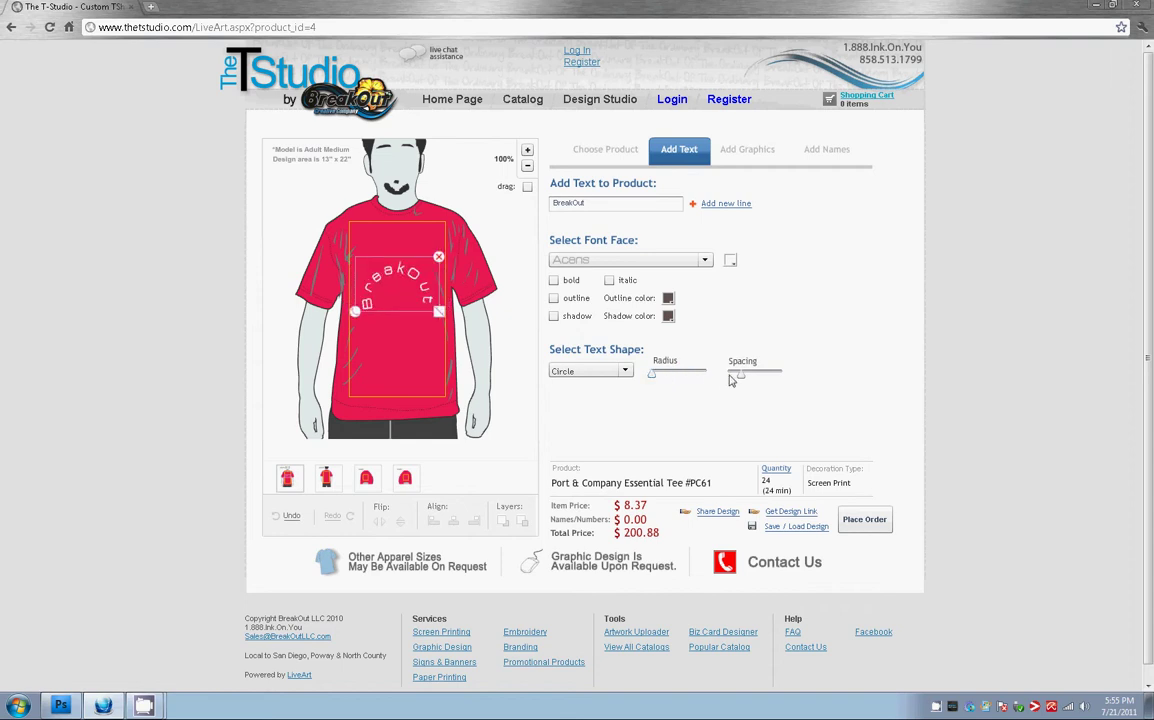
pyautogui.moveTo(740, 377)
pyautogui.mouseDown()
pyautogui.moveTo(768, 379)
pyautogui.moveTo(727, 376)
pyautogui.mouseUp()
pyautogui.click(625, 371)
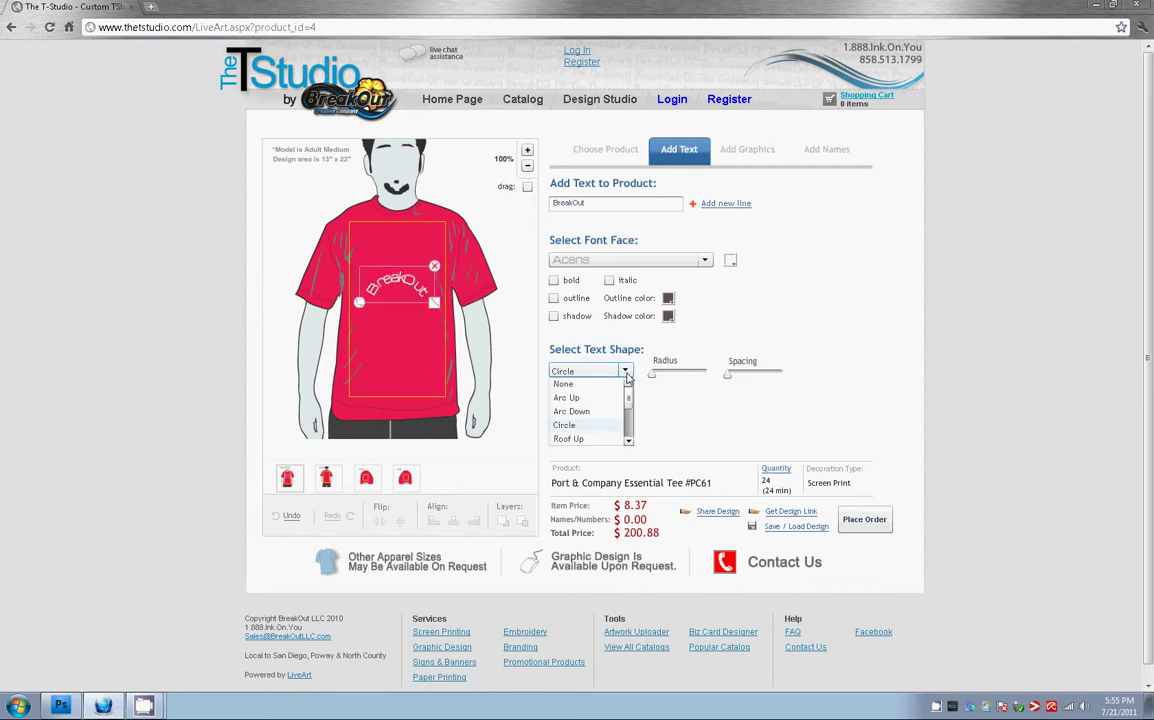
pyautogui.scroll(-2, 598, 430)
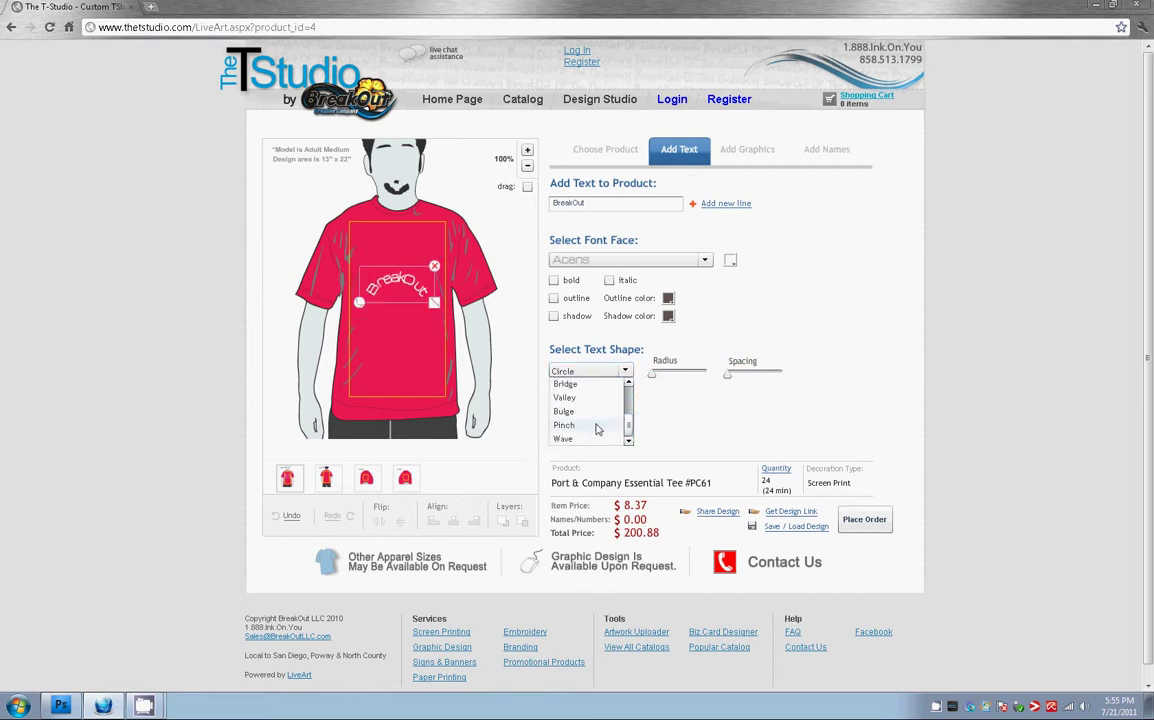
pyautogui.click(600, 428)
pyautogui.moveTo(691, 378); pyautogui.dragTo(698, 378)
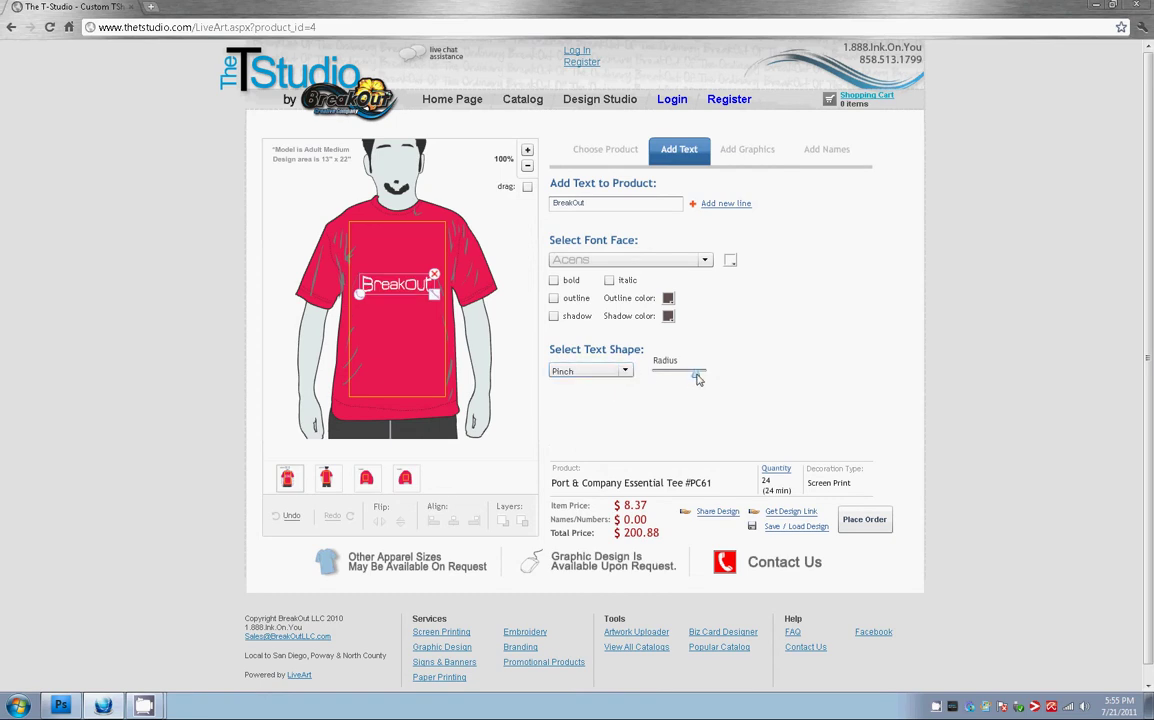
# Set the text shape back to None and drag BreakOut up toward the collar
pyautogui.click(625, 371)
pyautogui.scroll(3, 628, 435)
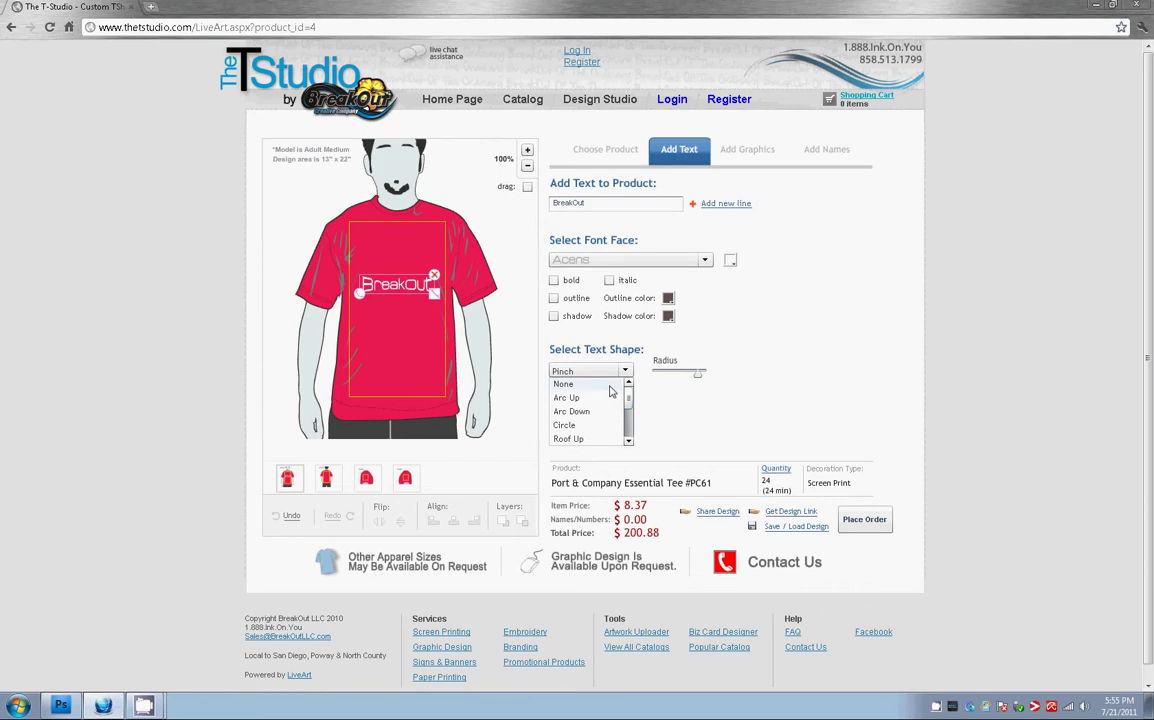
pyautogui.click(590, 384)
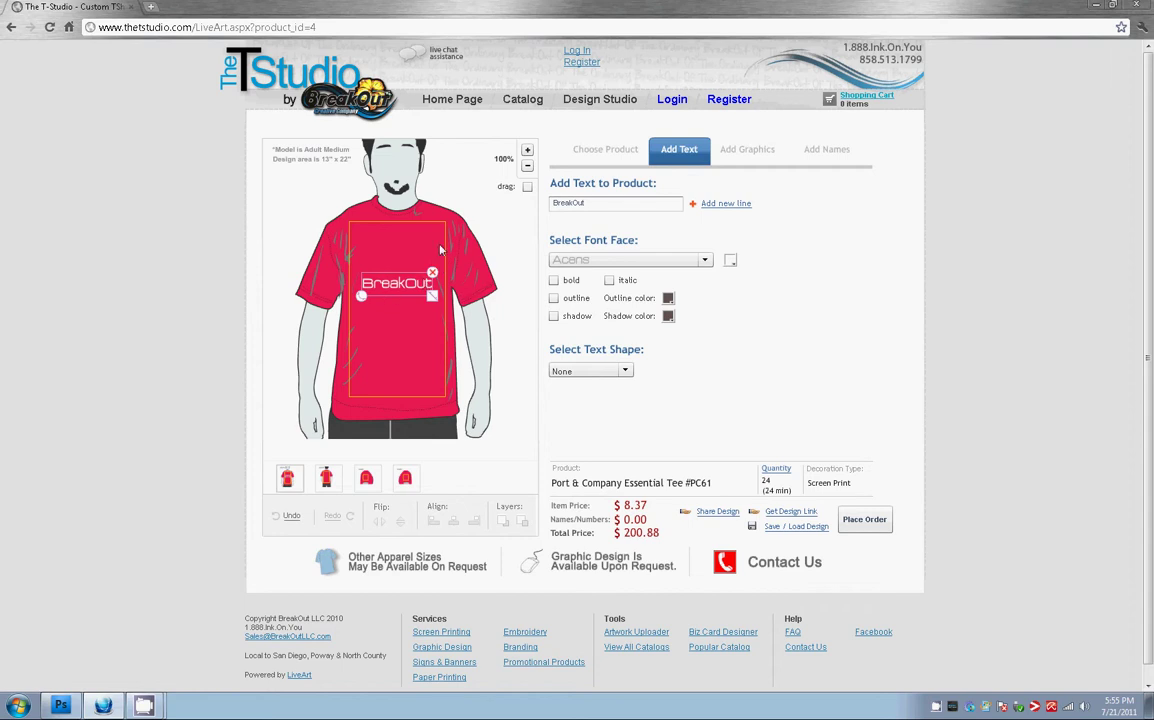
pyautogui.moveTo(403, 287); pyautogui.dragTo(388, 232)
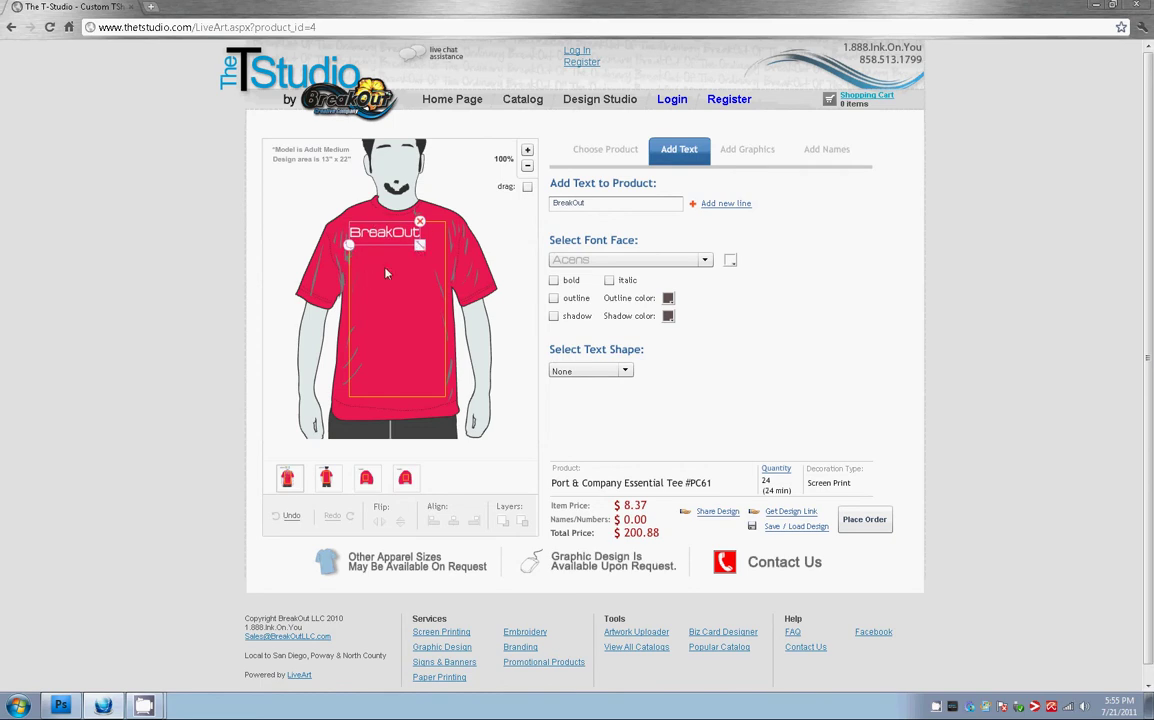
# Resize and rotate the BreakOut text so it sits larger and level across the upper chest
pyautogui.moveTo(420, 252)
pyautogui.mouseDown()
pyautogui.moveTo(376, 232)
pyautogui.moveTo(438, 255)
pyautogui.moveTo(398, 251)
pyautogui.moveTo(428, 273)
pyautogui.mouseUp()
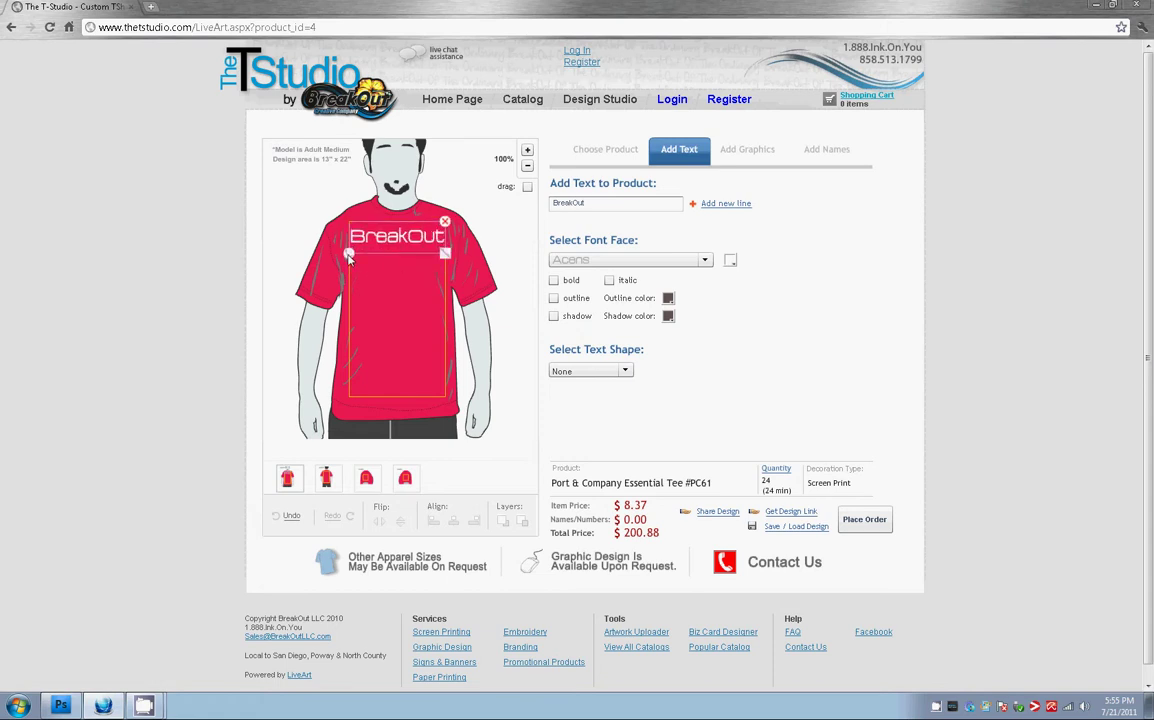
pyautogui.moveTo(349, 257); pyautogui.dragTo(388, 262)
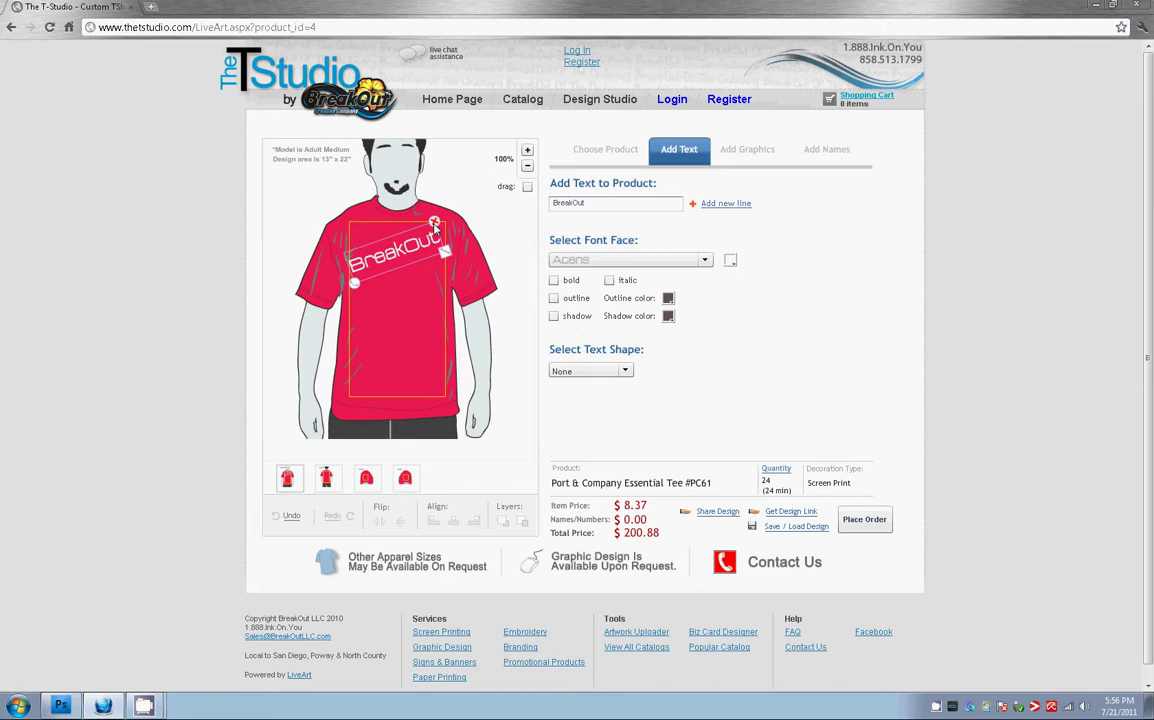
pyautogui.moveTo(354, 283)
pyautogui.mouseDown()
pyautogui.moveTo(369, 282)
pyautogui.moveTo(330, 232)
pyautogui.moveTo(353, 355)
pyautogui.moveTo(350, 285)
pyautogui.moveTo(410, 258)
pyautogui.moveTo(364, 264)
pyautogui.mouseUp()
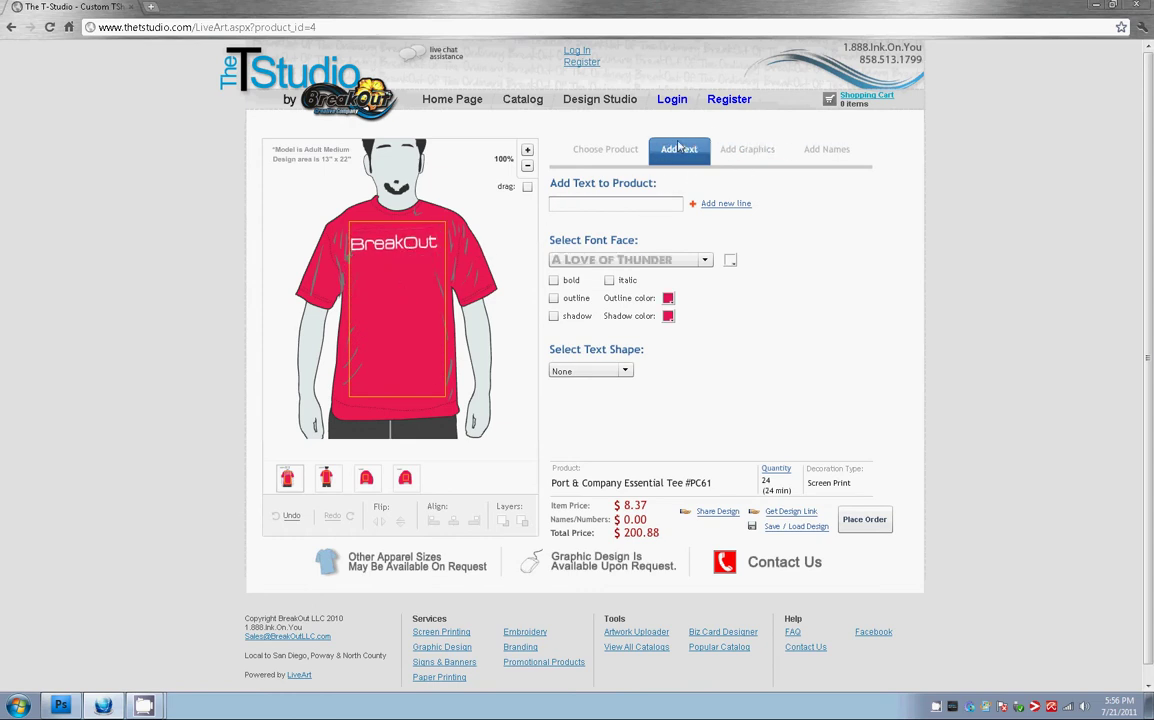
# Add the first tribal wing graphic and position it below the BreakOut text
pyautogui.click(763, 152)
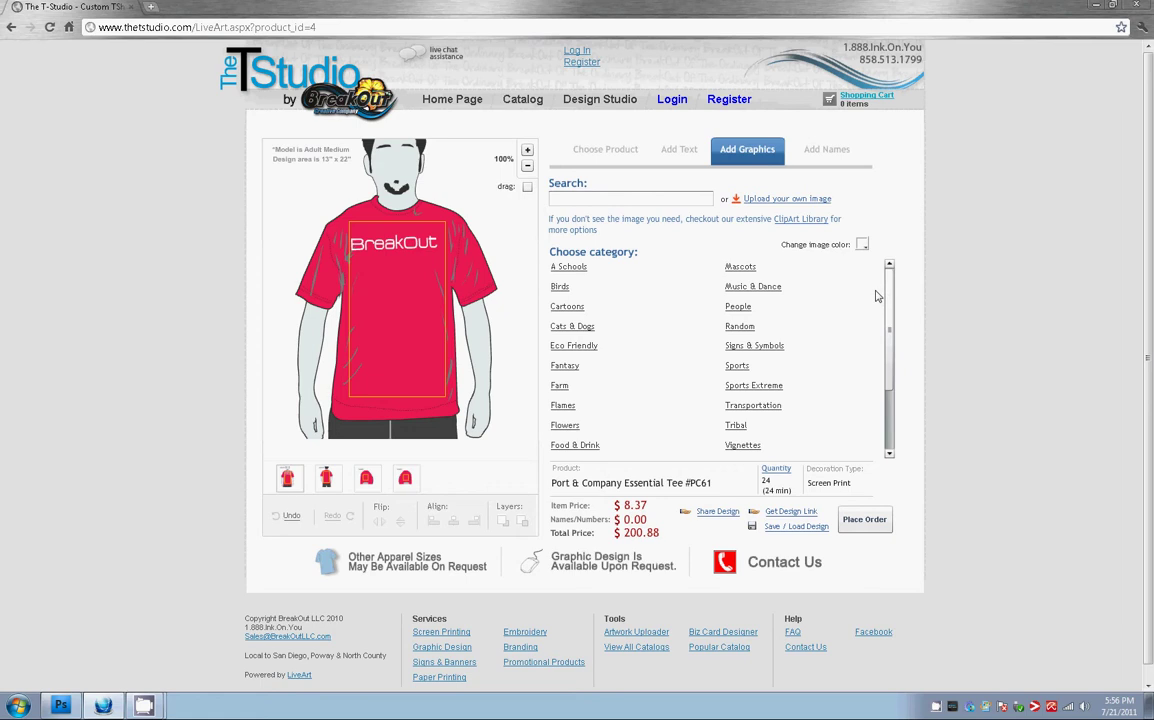
pyautogui.scroll(-2, 657, 318)
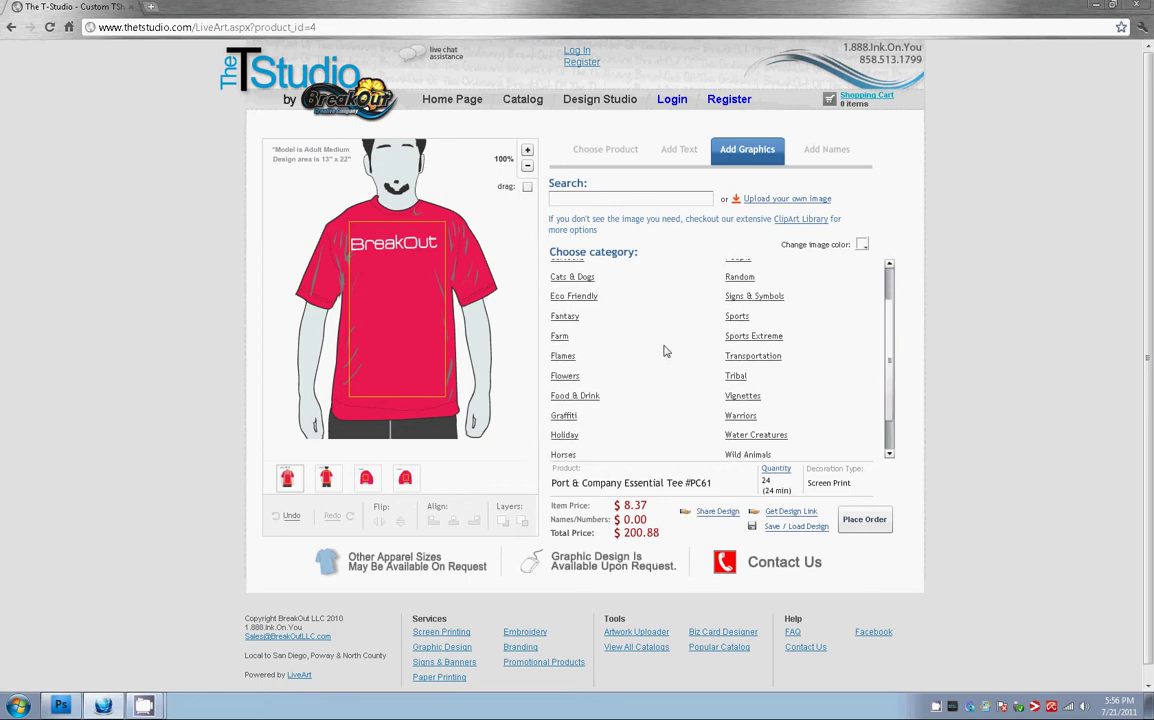
pyautogui.click(563, 357)
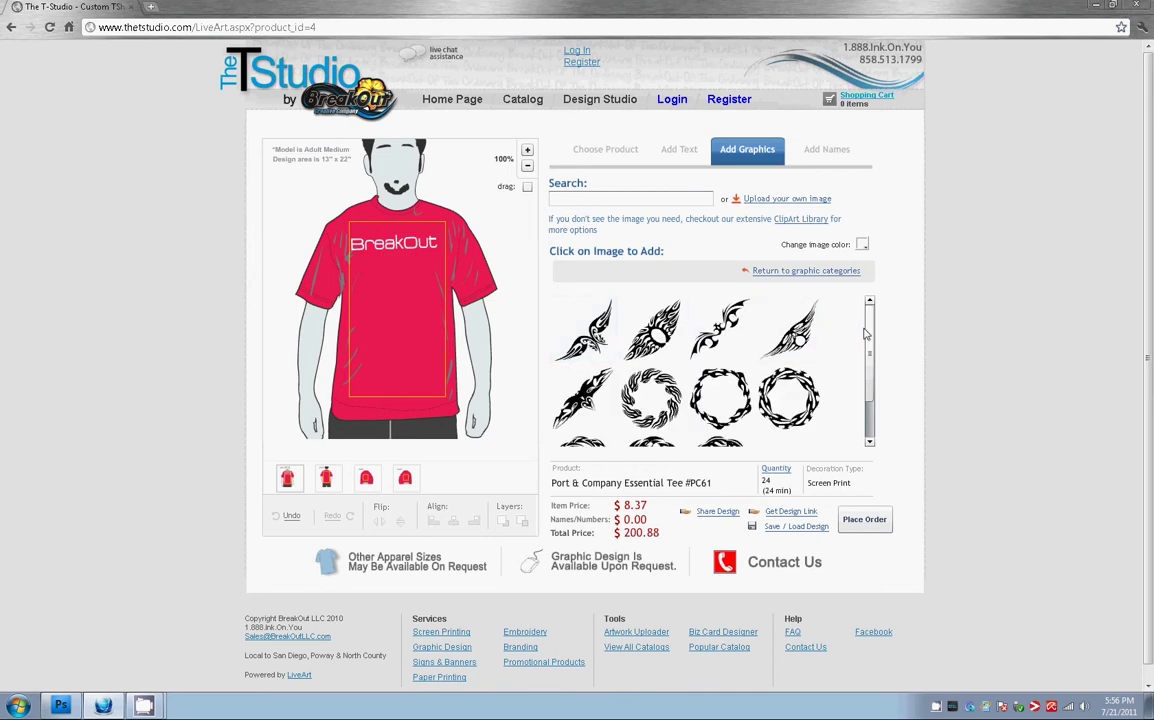
pyautogui.moveTo(868, 362); pyautogui.dragTo(866, 327)
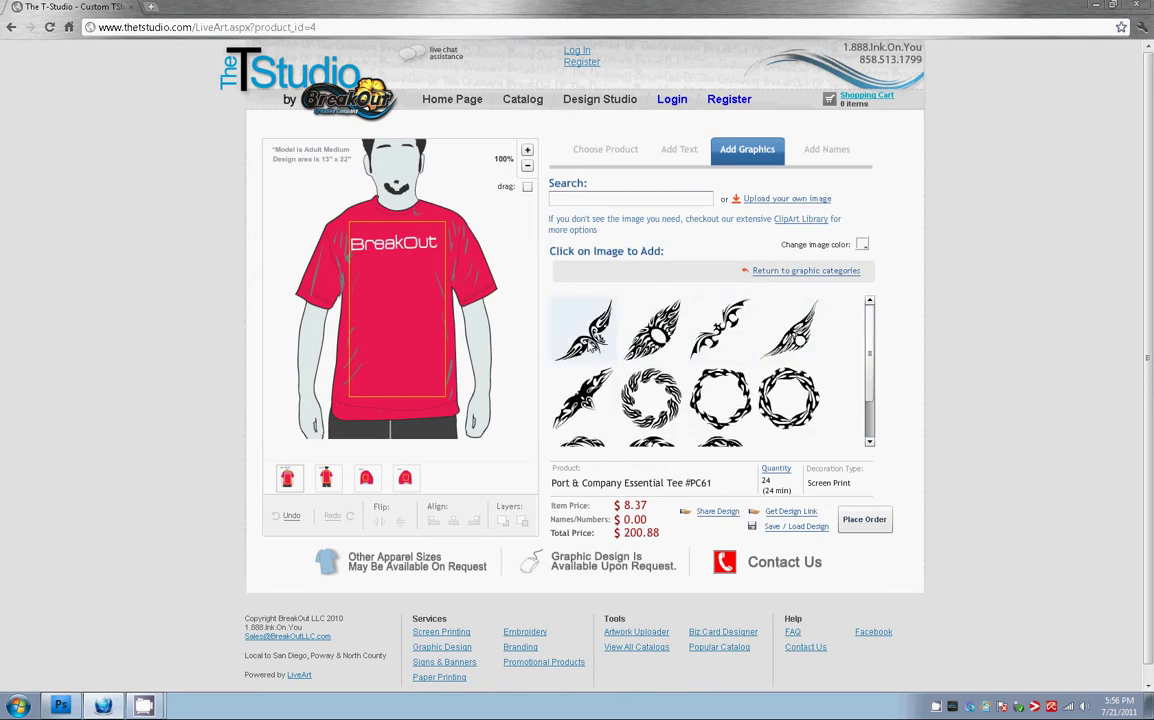
pyautogui.click(592, 342)
pyautogui.moveTo(417, 332); pyautogui.dragTo(412, 304)
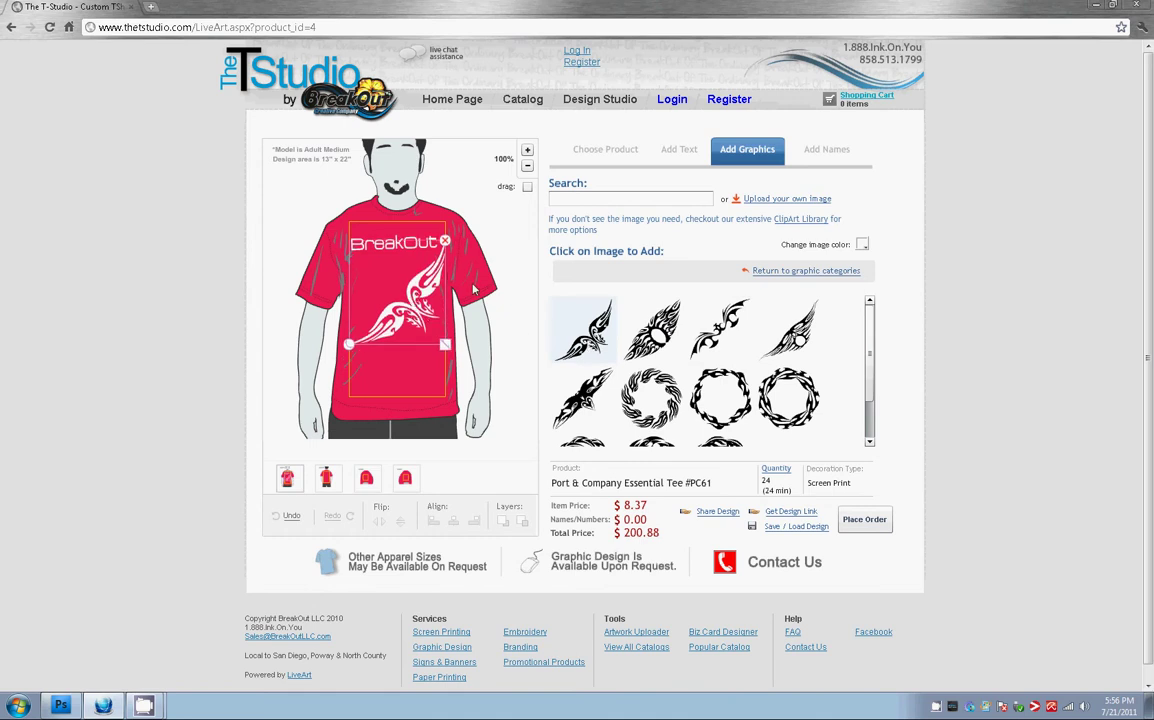
pyautogui.moveTo(406, 318)
pyautogui.mouseDown()
pyautogui.moveTo(406, 364)
pyautogui.moveTo(407, 309)
pyautogui.moveTo(407, 334)
pyautogui.moveTo(407, 324)
pyautogui.mouseUp()
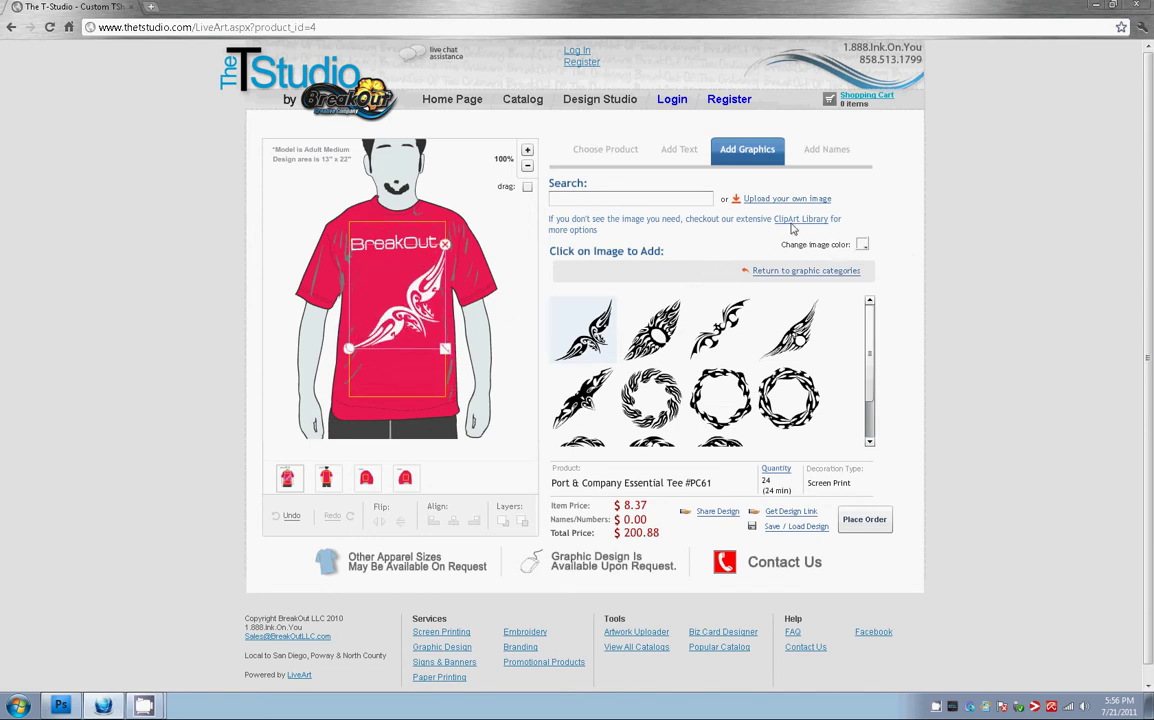
# Recolour the wing graphic royal blue, then light blue, and rotate it into place
pyautogui.click(862, 246)
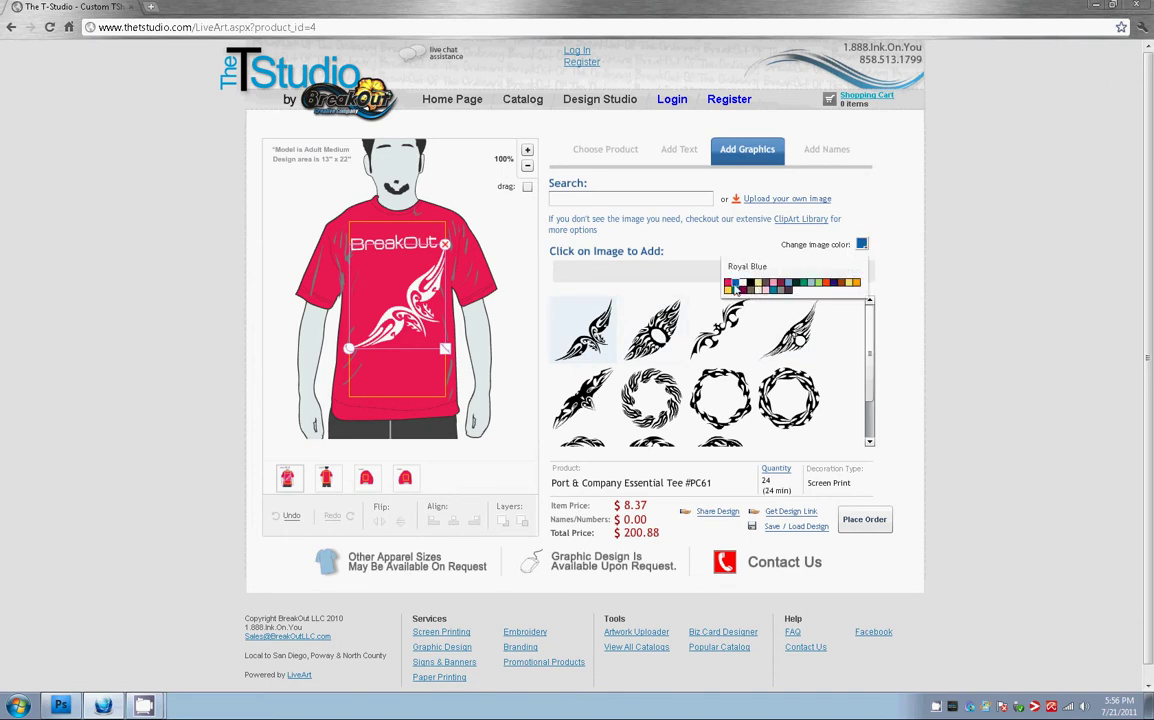
pyautogui.click(795, 283)
pyautogui.click(862, 245)
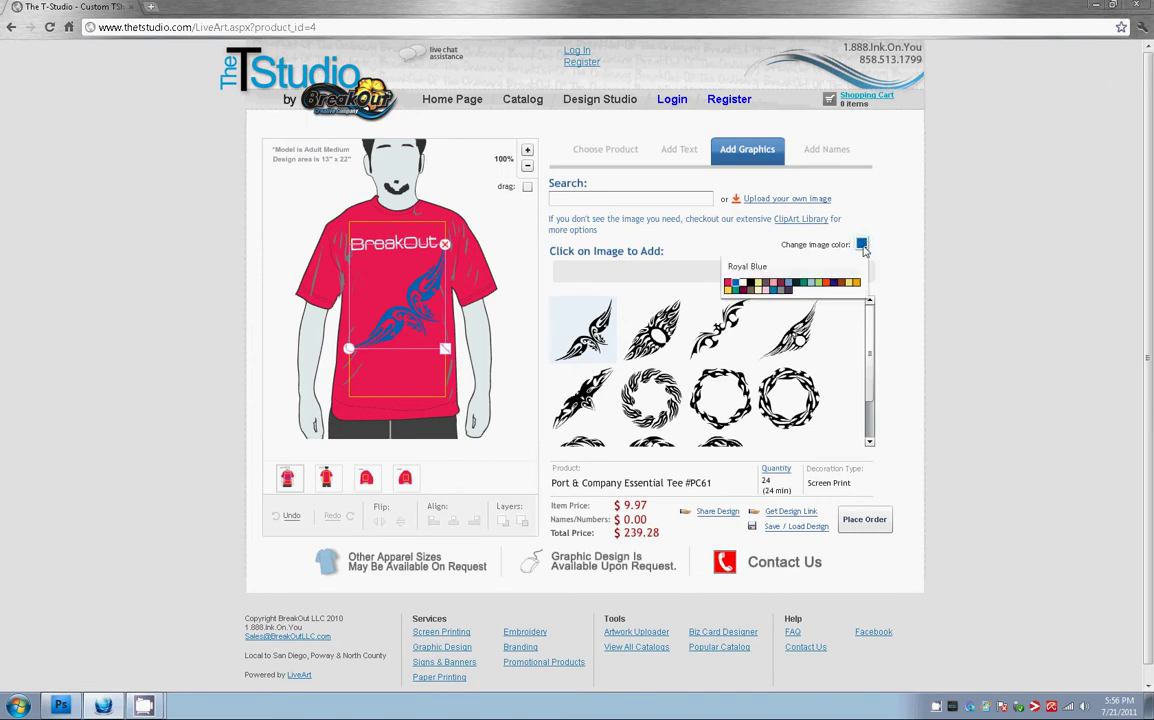
pyautogui.click(737, 259)
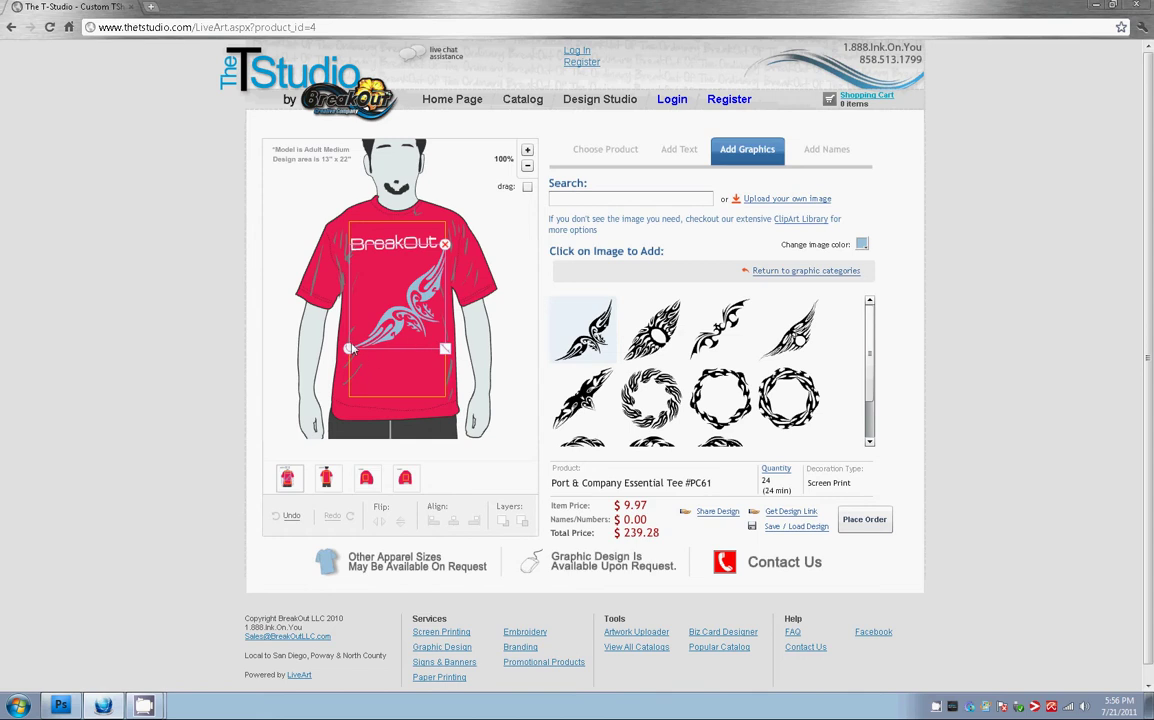
pyautogui.moveTo(444, 351); pyautogui.dragTo(435, 249)
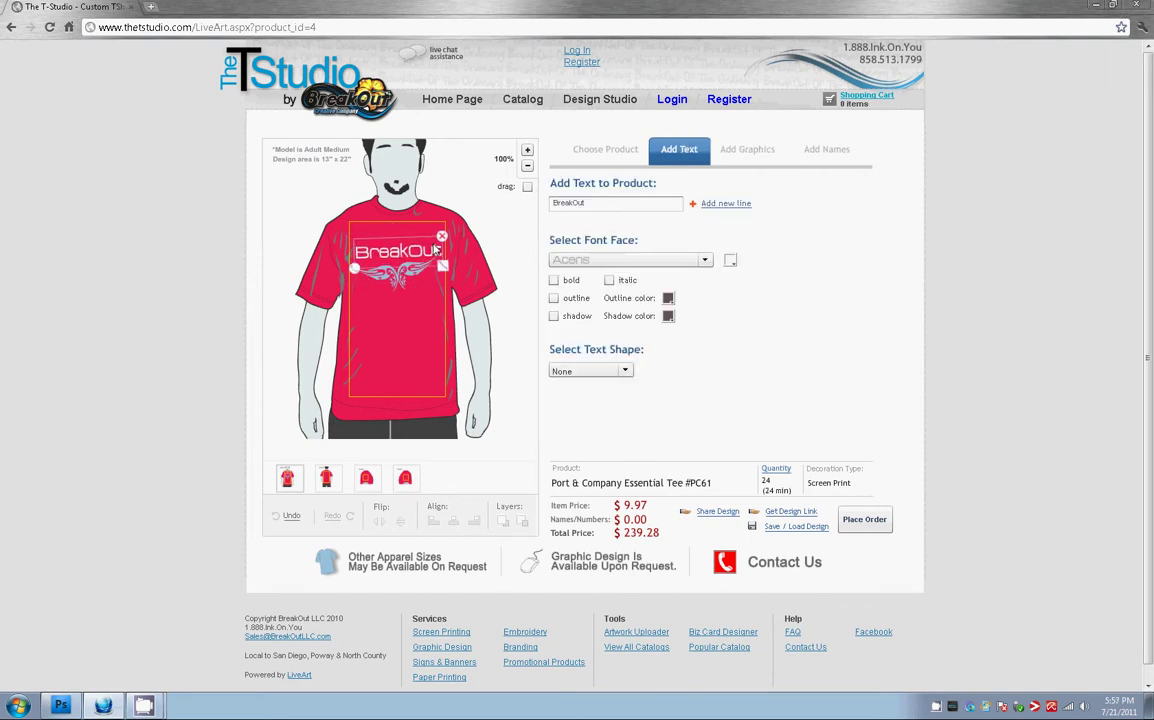
# Select the BreakOut text, then the wing graphic to bring up the tribal clip-art gallery
pyautogui.click(434, 320)
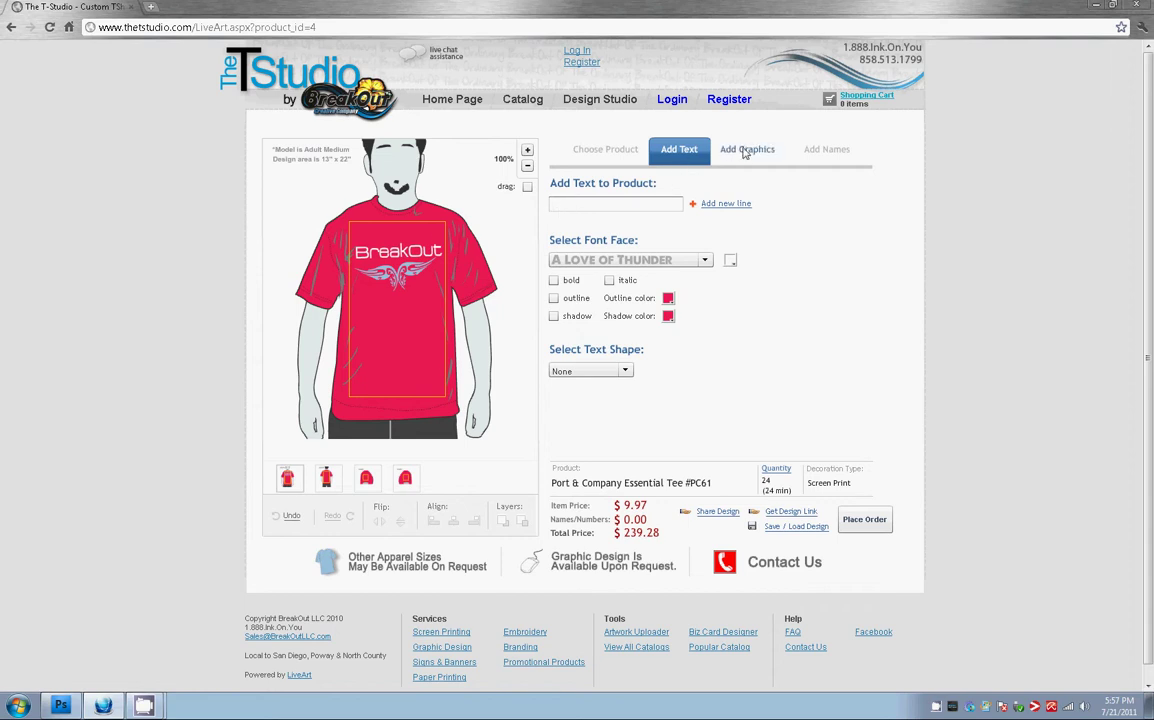
pyautogui.click(415, 257)
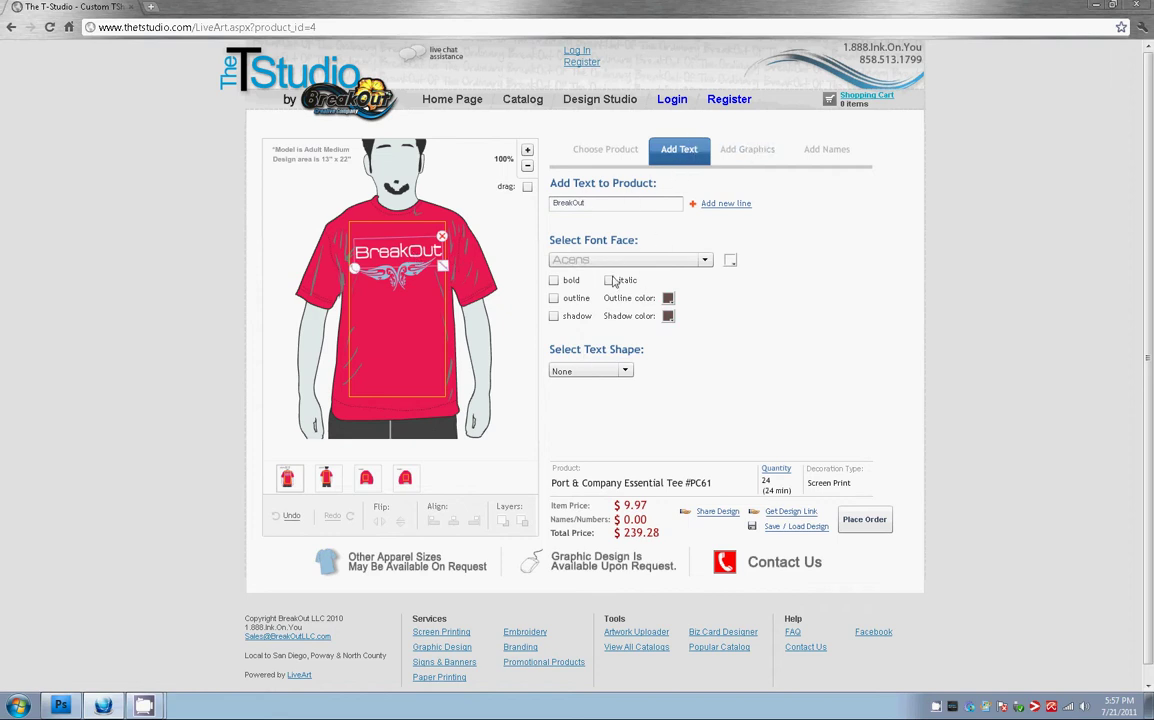
pyautogui.click(393, 283)
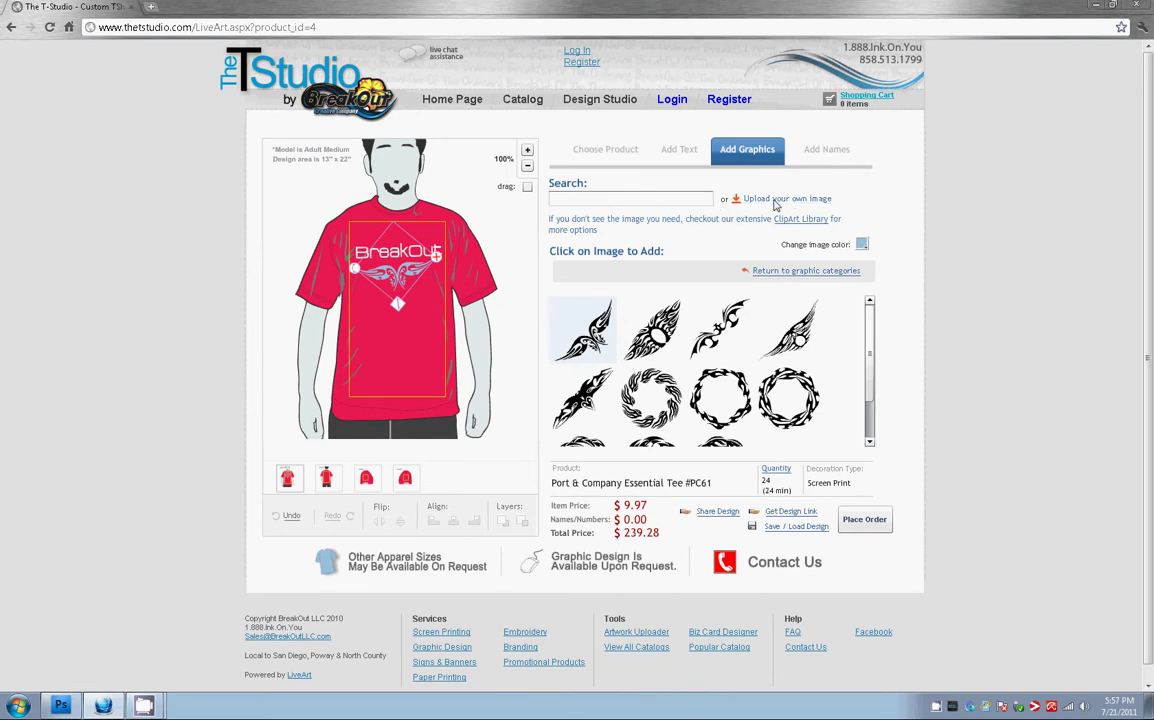
pyautogui.click(691, 201)
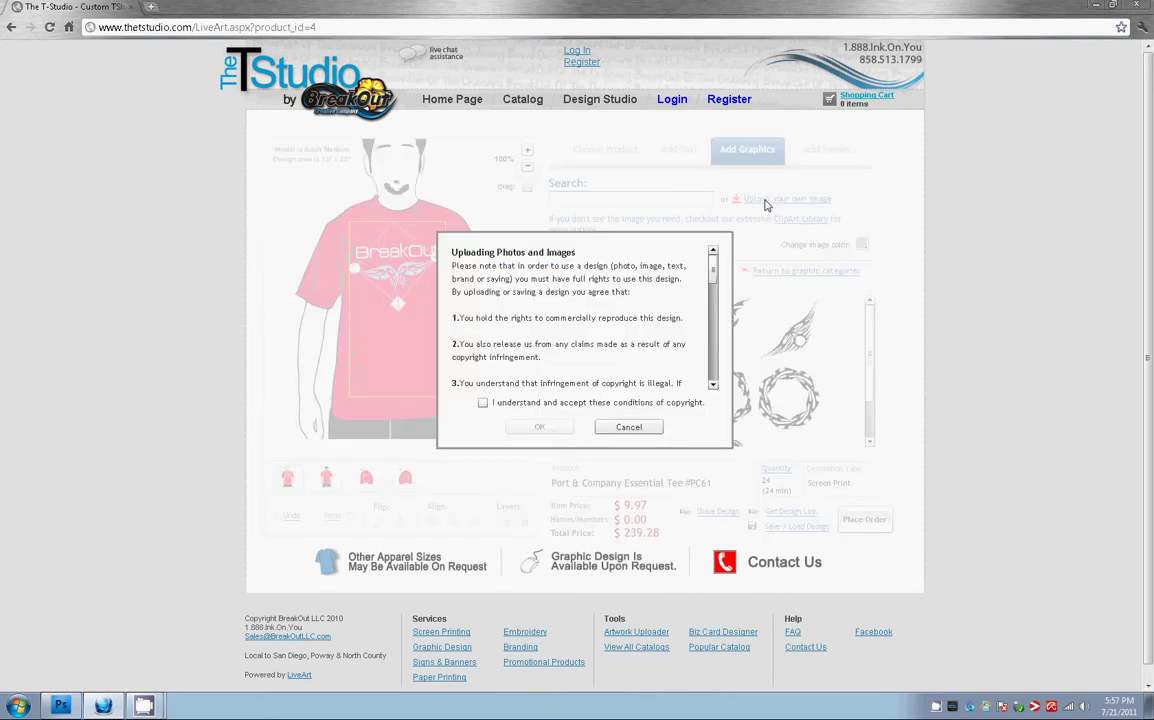
pyautogui.moveTo(709, 270); pyautogui.dragTo(709, 322)
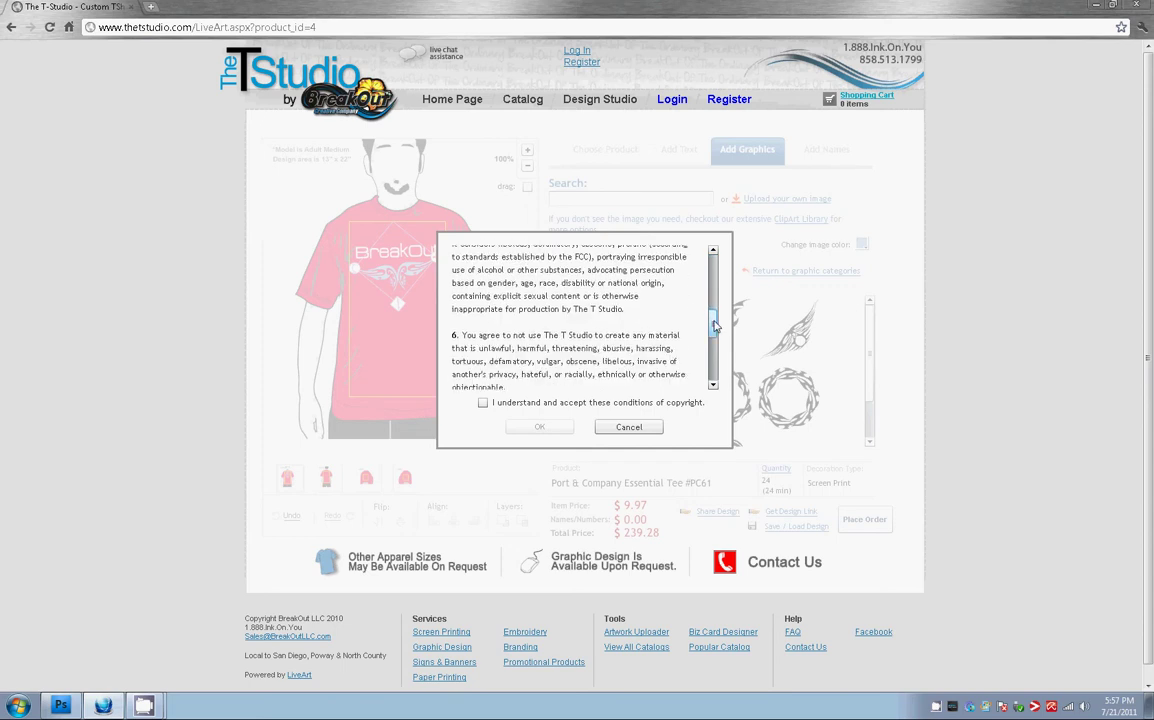
pyautogui.click(628, 427)
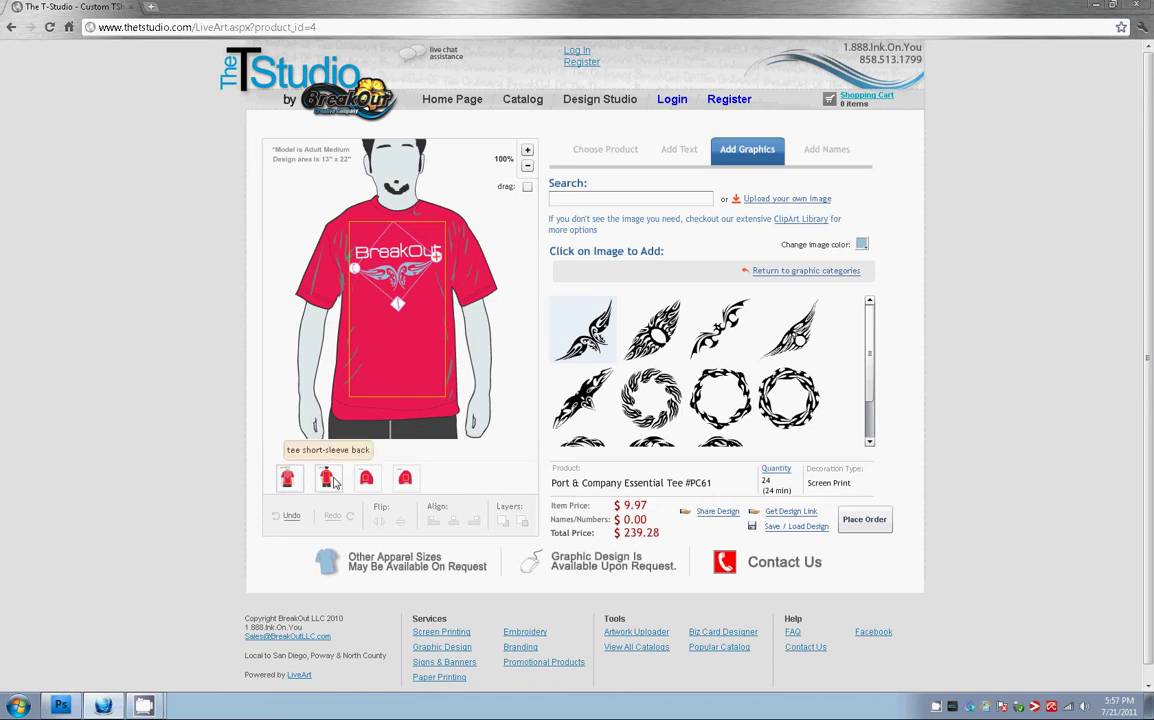
# Preview the back, right sleeve and left sleeve views, settling on the right sleeve
pyautogui.click(335, 482)
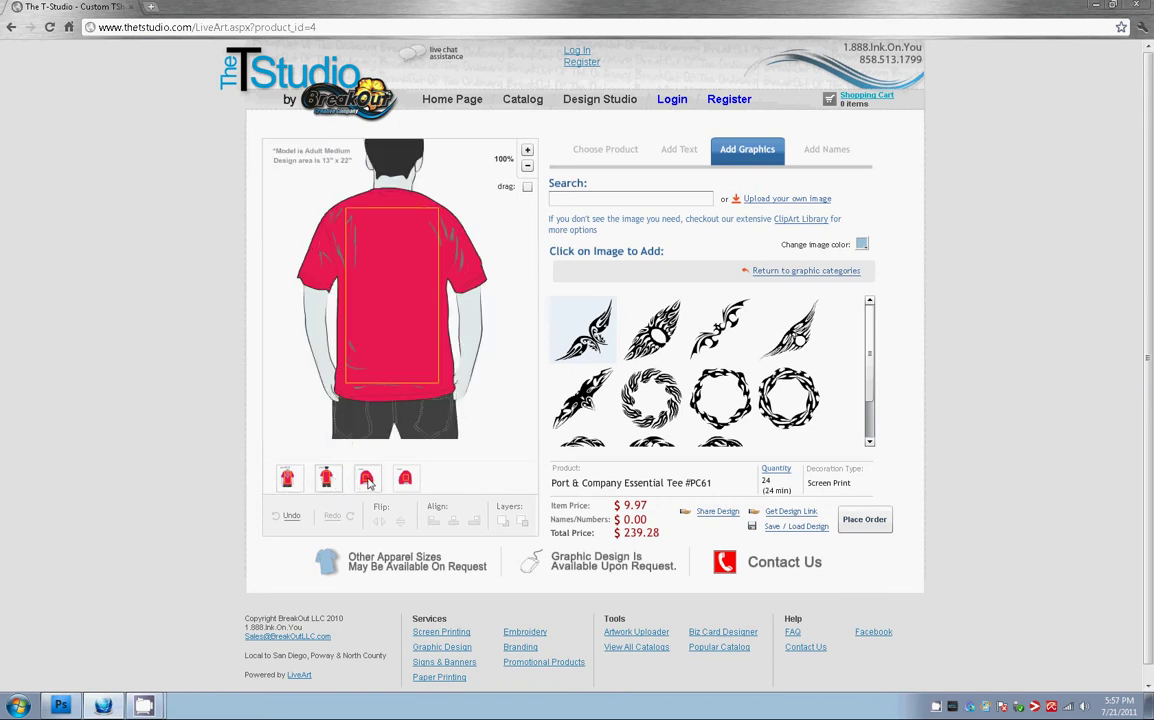
pyautogui.click(367, 481)
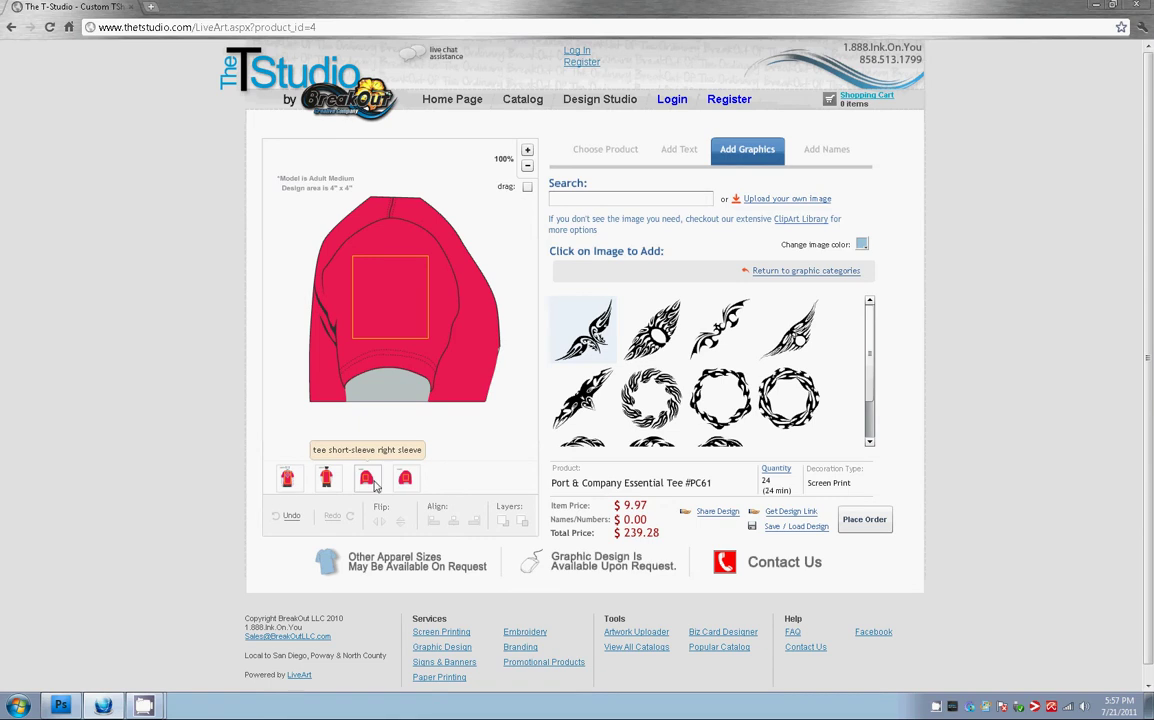
pyautogui.click(405, 480)
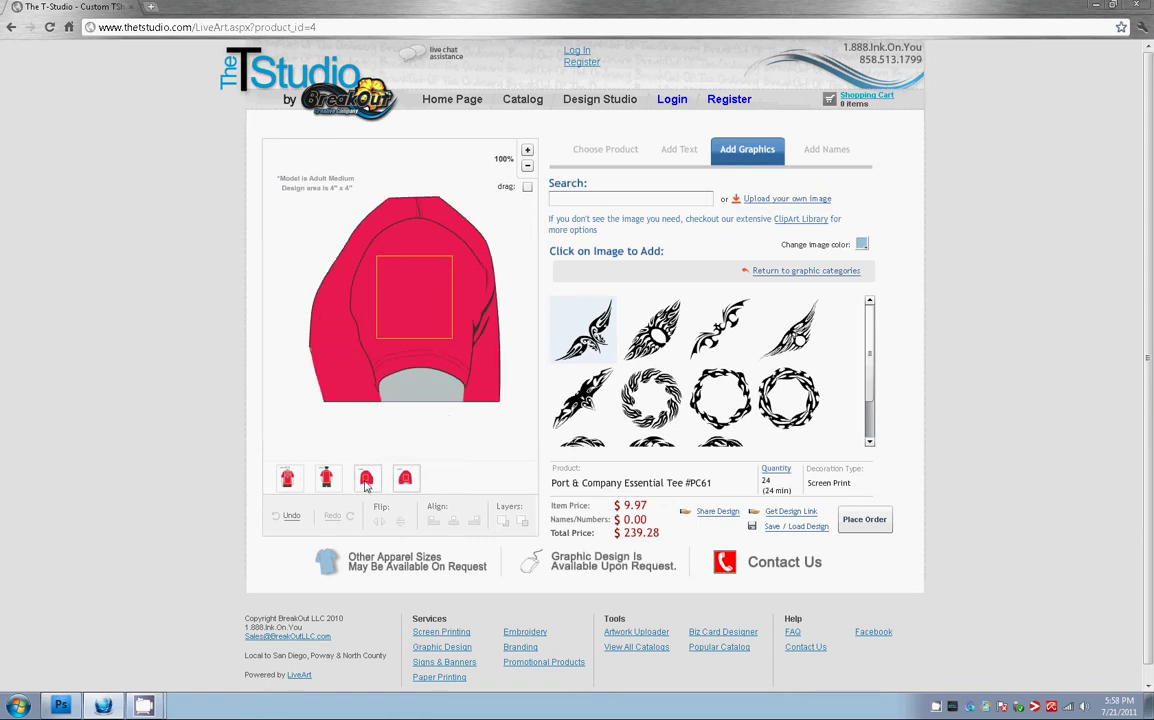
pyautogui.click(368, 484)
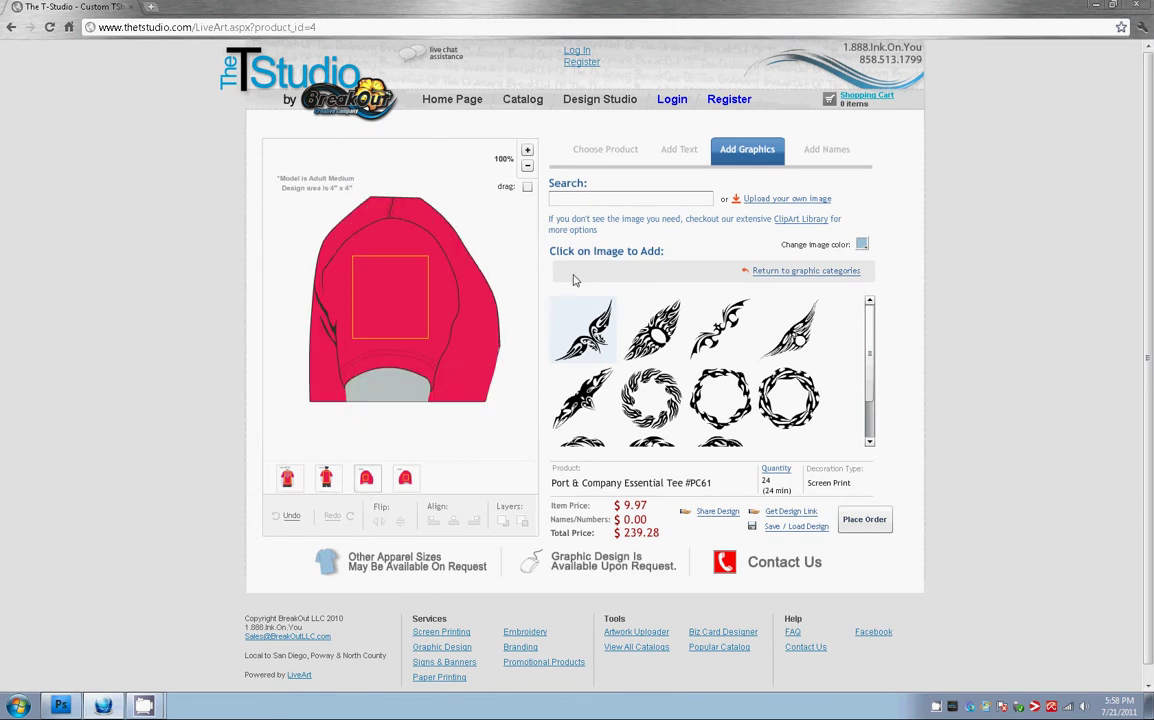
# Add the text 'test' to the right sleeve and move it lower
pyautogui.click(679, 149)
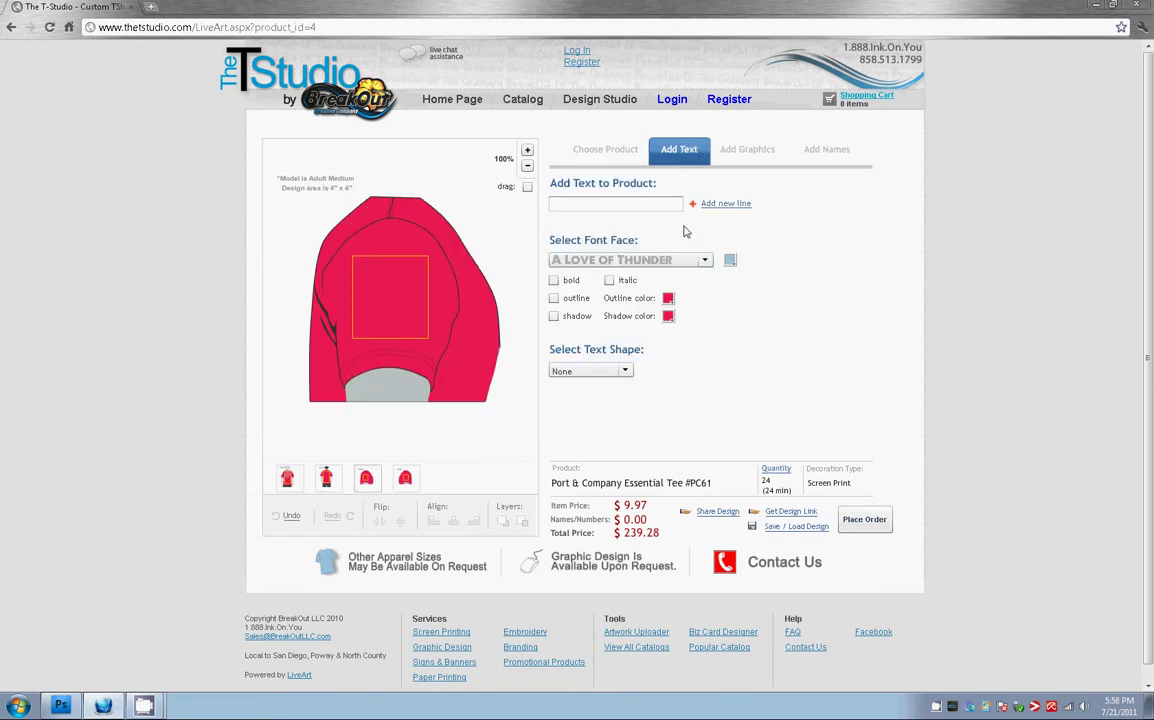
pyautogui.write('test')
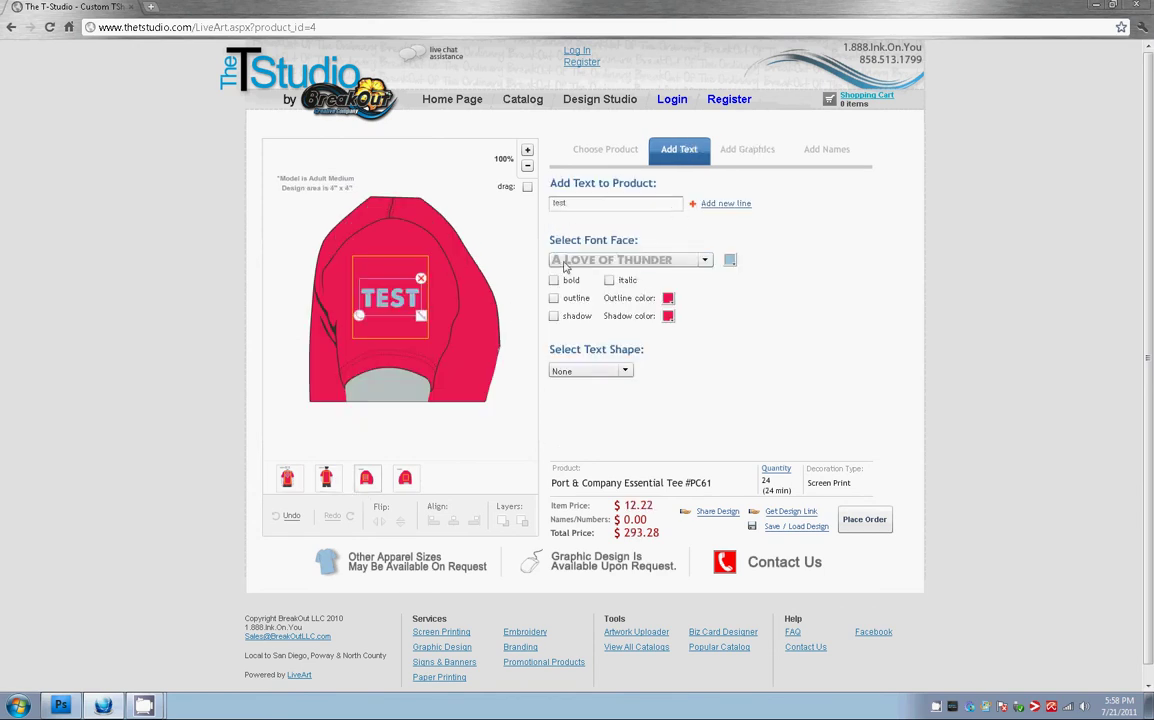
pyautogui.moveTo(408, 312); pyautogui.dragTo(410, 334)
pyautogui.click(412, 271)
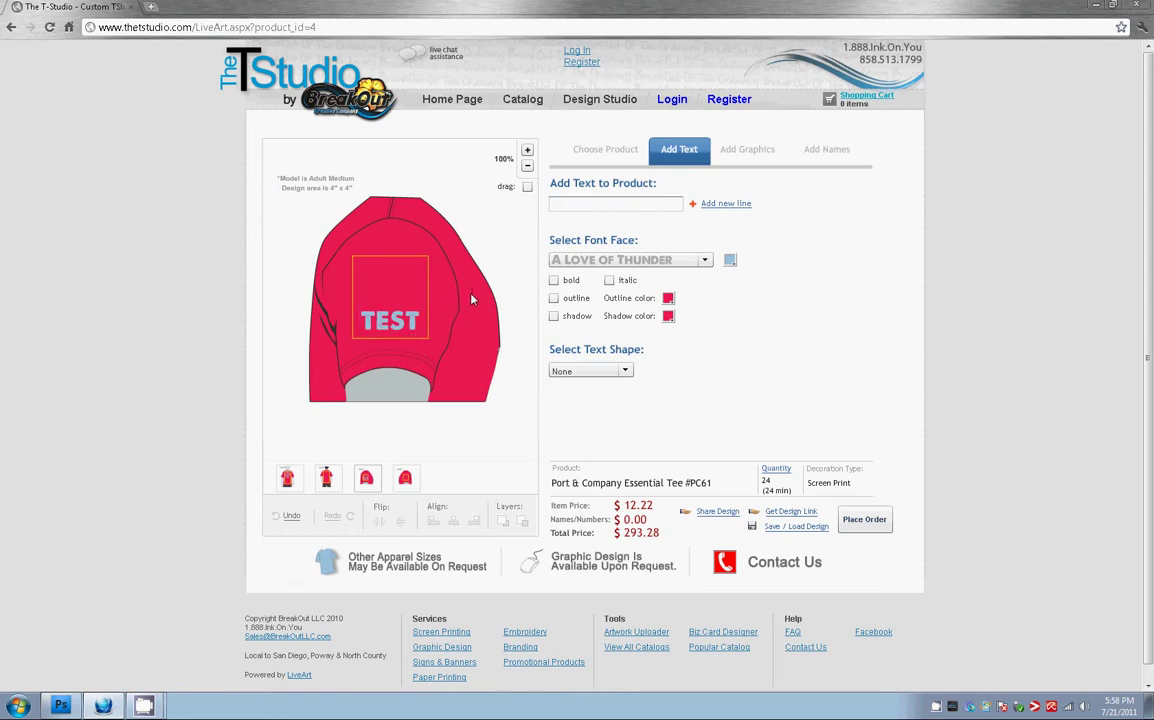
pyautogui.click(326, 478)
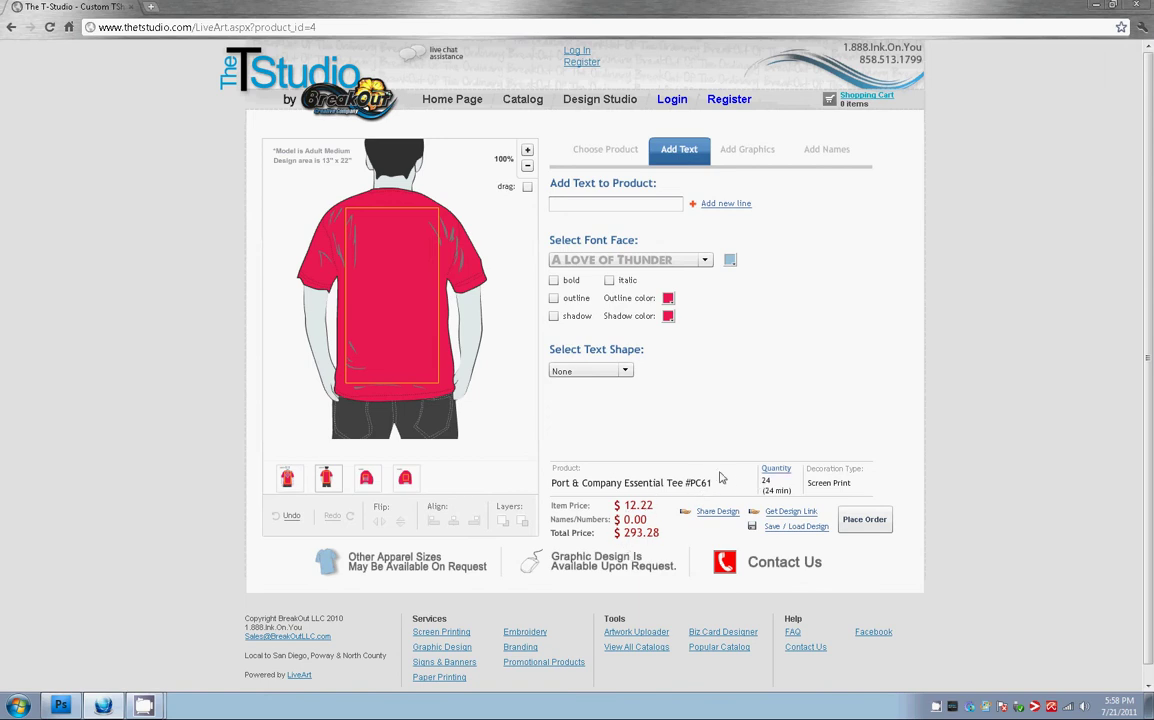
# In the order form, enter quantities YXS 0, S 13, M 53 and L 24 for 90 shirts totalling $864.90
pyautogui.click(777, 470)
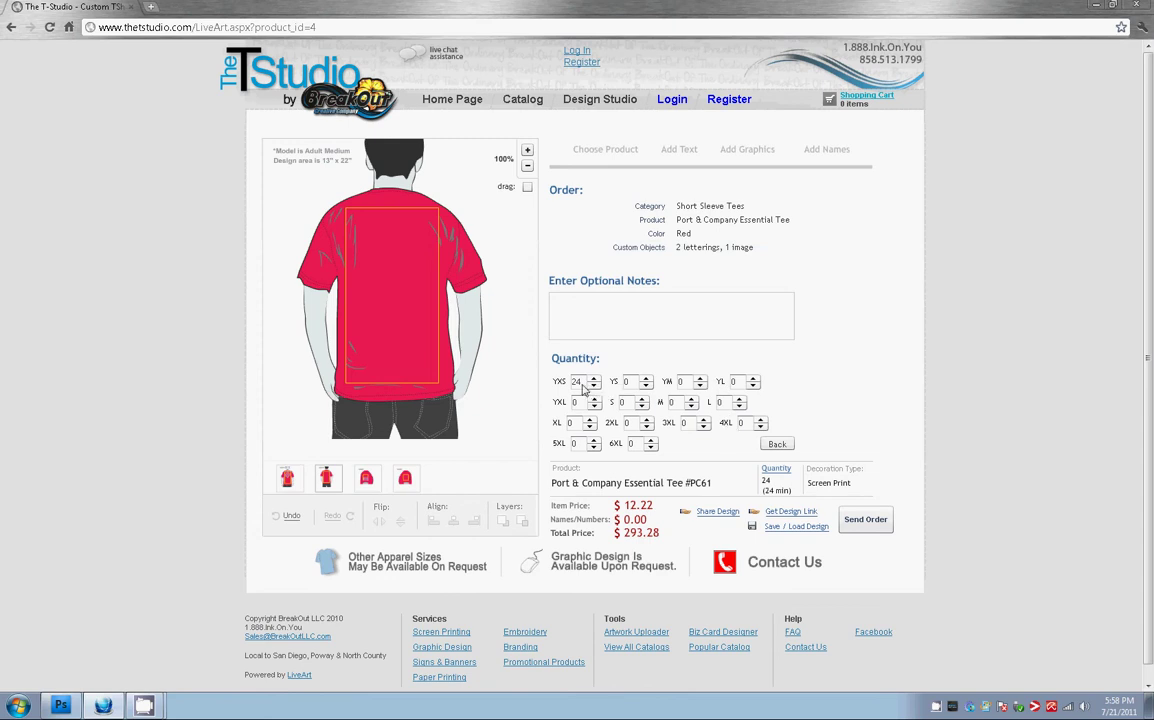
pyautogui.doubleClick(584, 389)
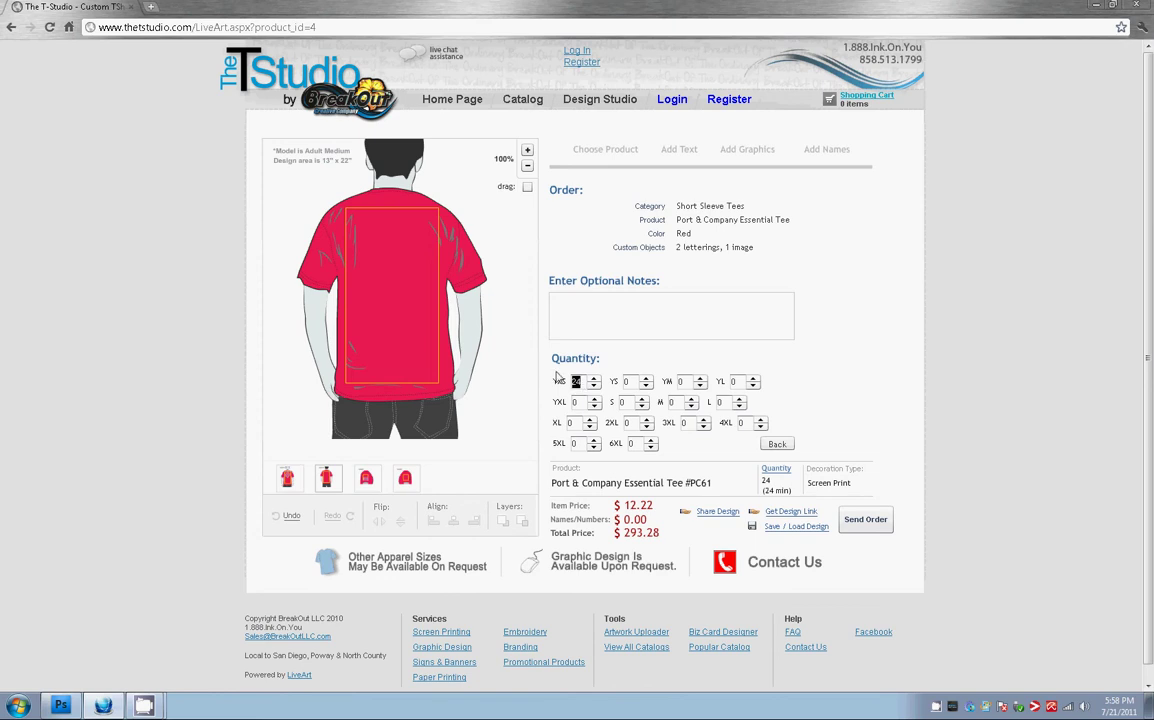
pyautogui.write('0')
pyautogui.click(616, 402)
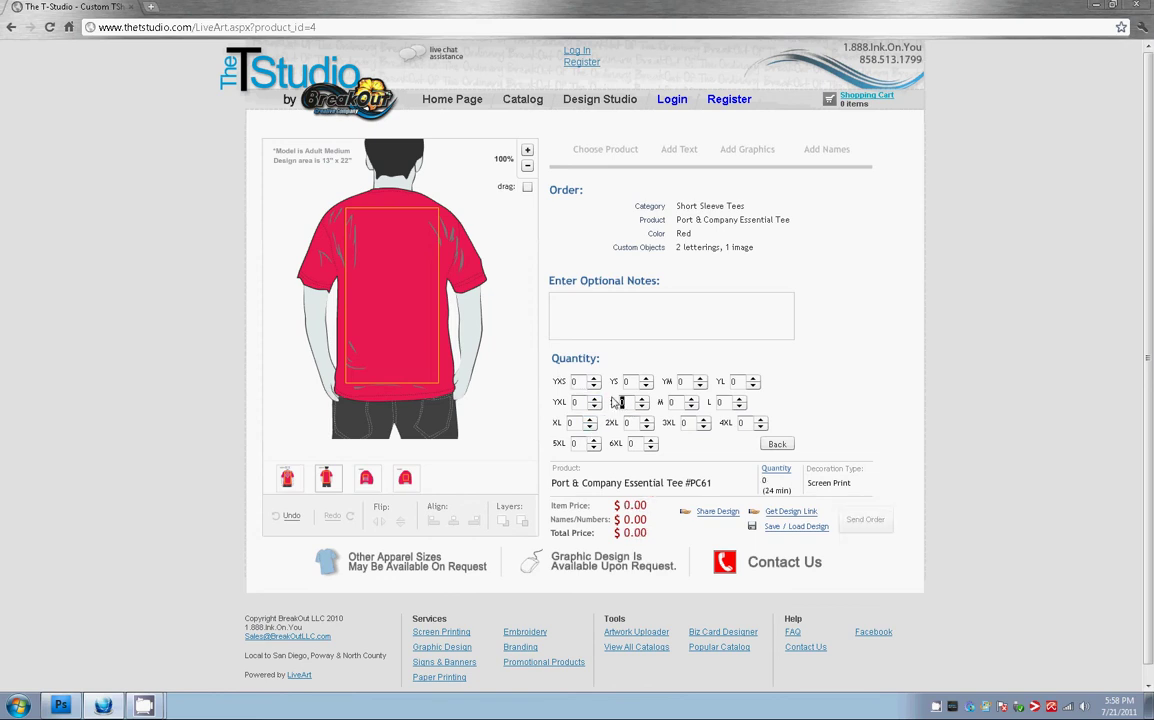
pyautogui.write('13')
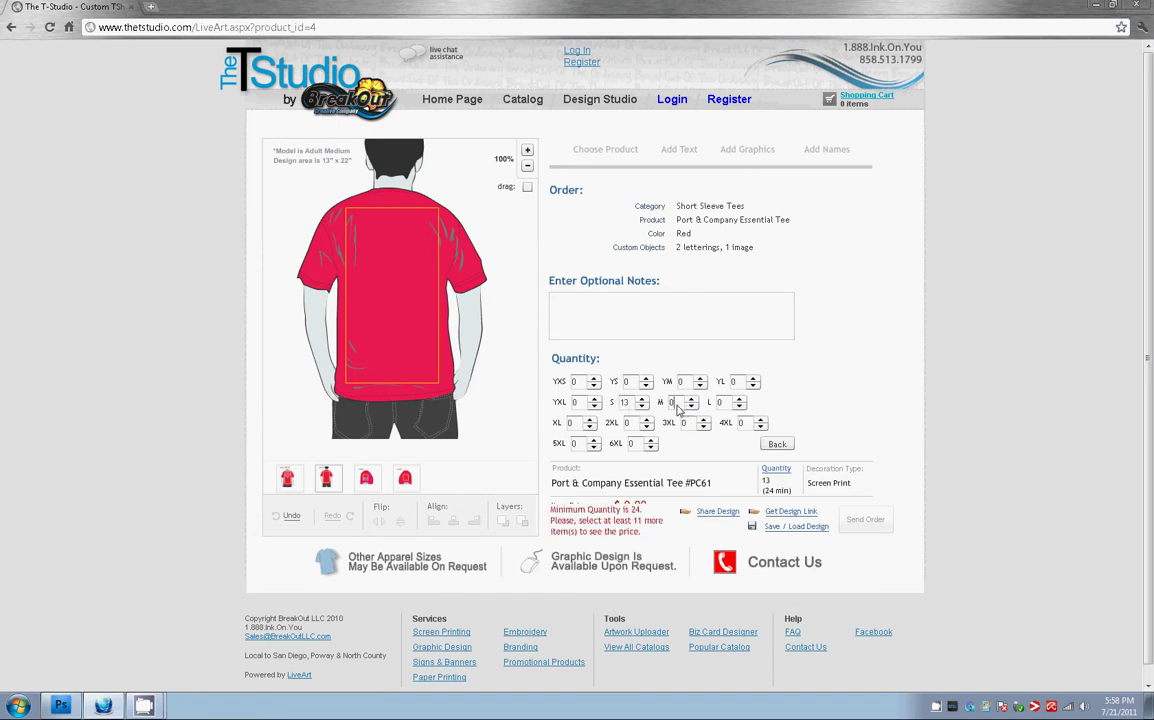
pyautogui.doubleClick(673, 402)
pyautogui.write('53')
pyautogui.doubleClick(717, 402)
pyautogui.write('24')
pyautogui.press('Tab')
pyautogui.press('Tab')
pyautogui.press('Tab')
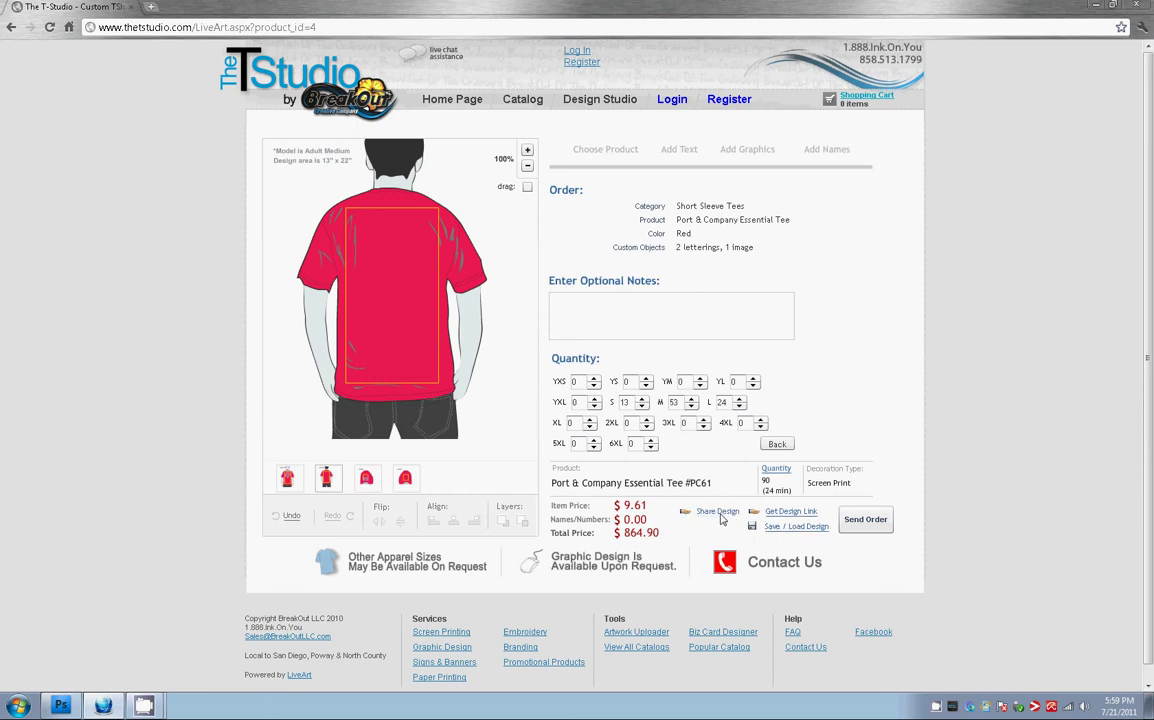
pyautogui.click(717, 512)
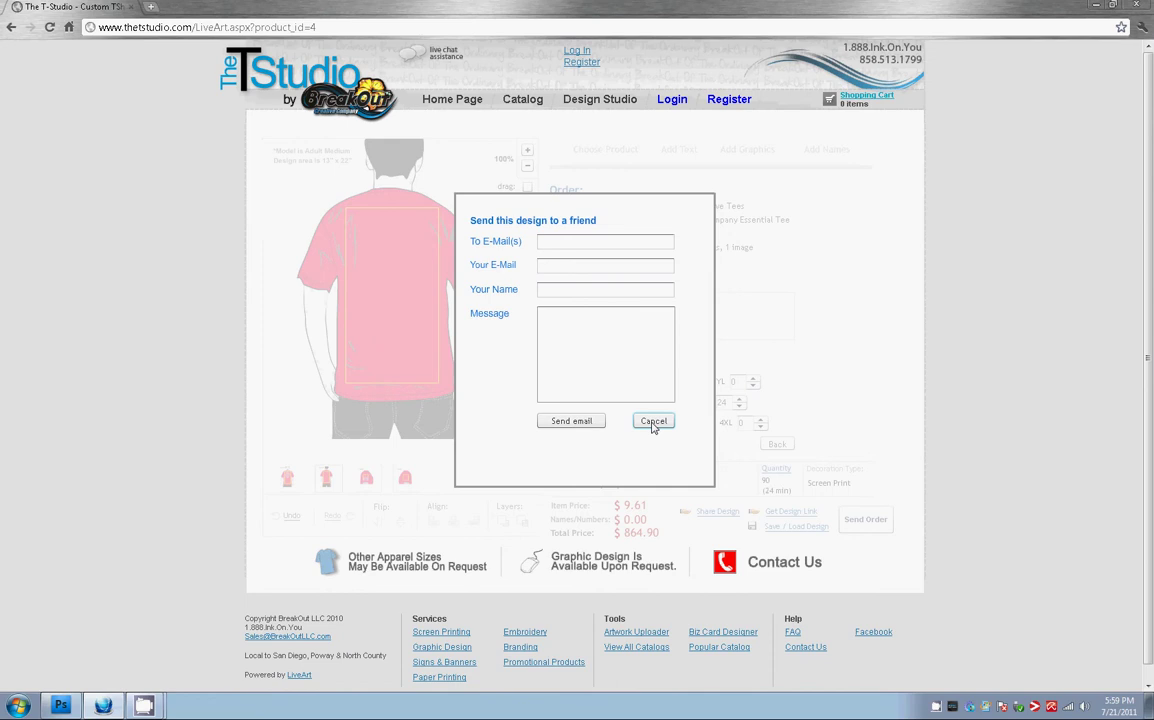
pyautogui.click(653, 421)
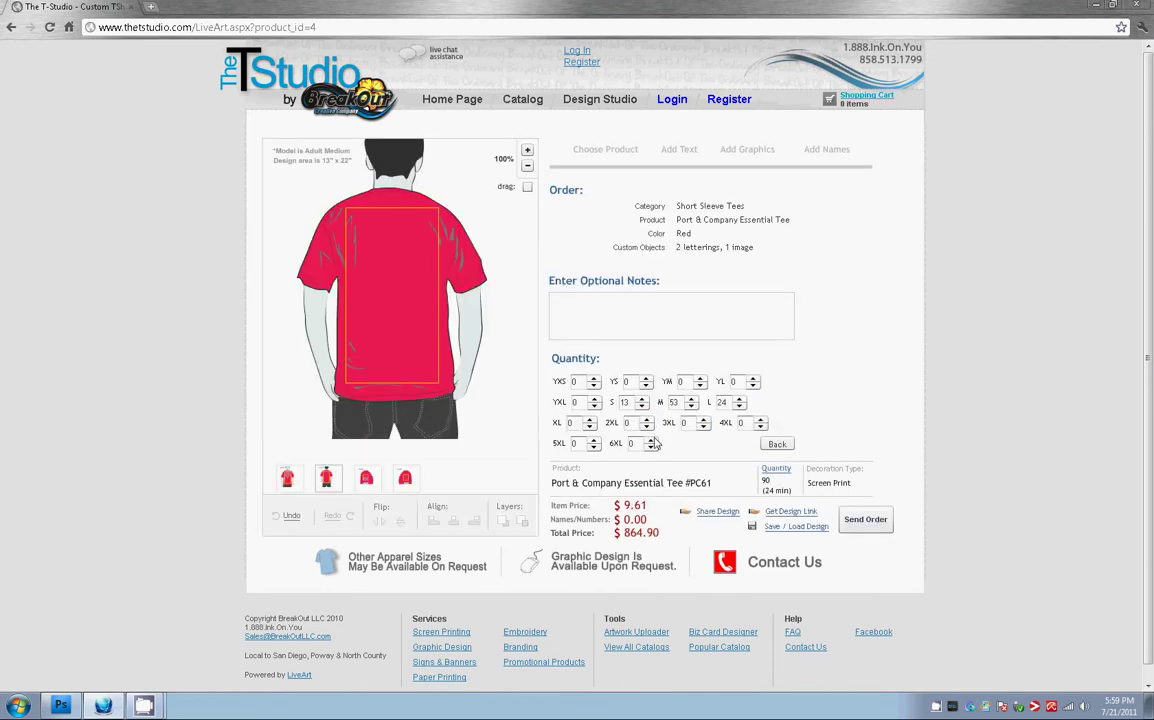
pyautogui.click(792, 512)
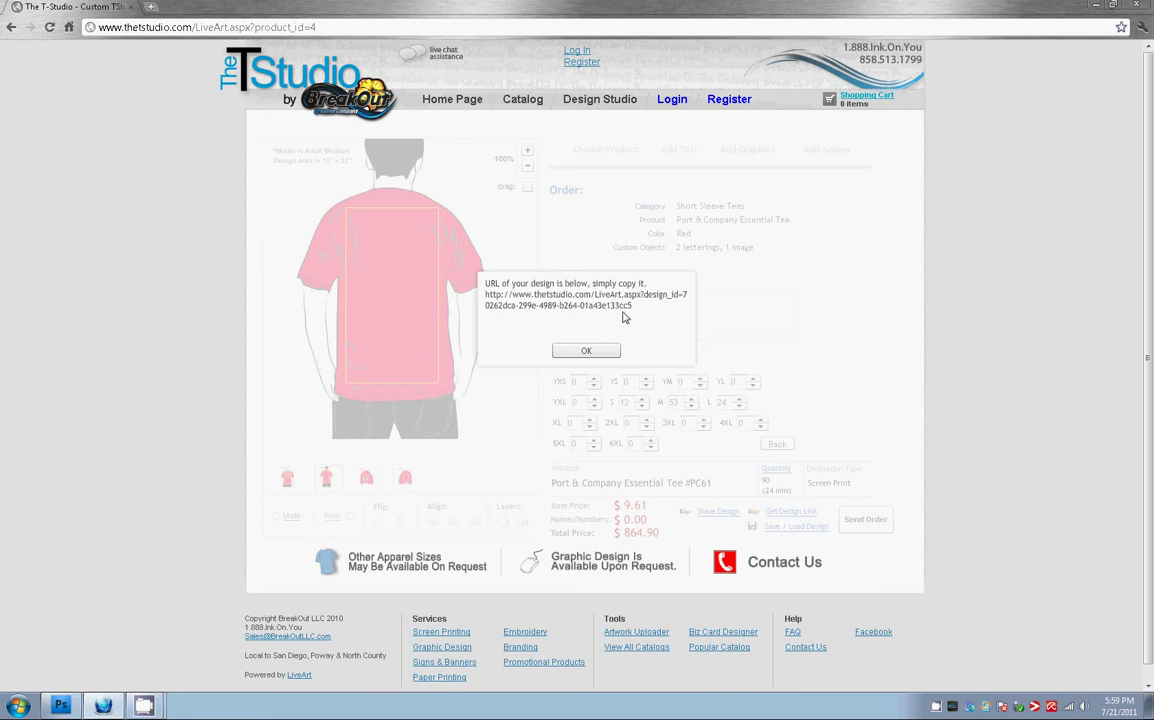
pyautogui.moveTo(627, 310); pyautogui.dragTo(445, 268)
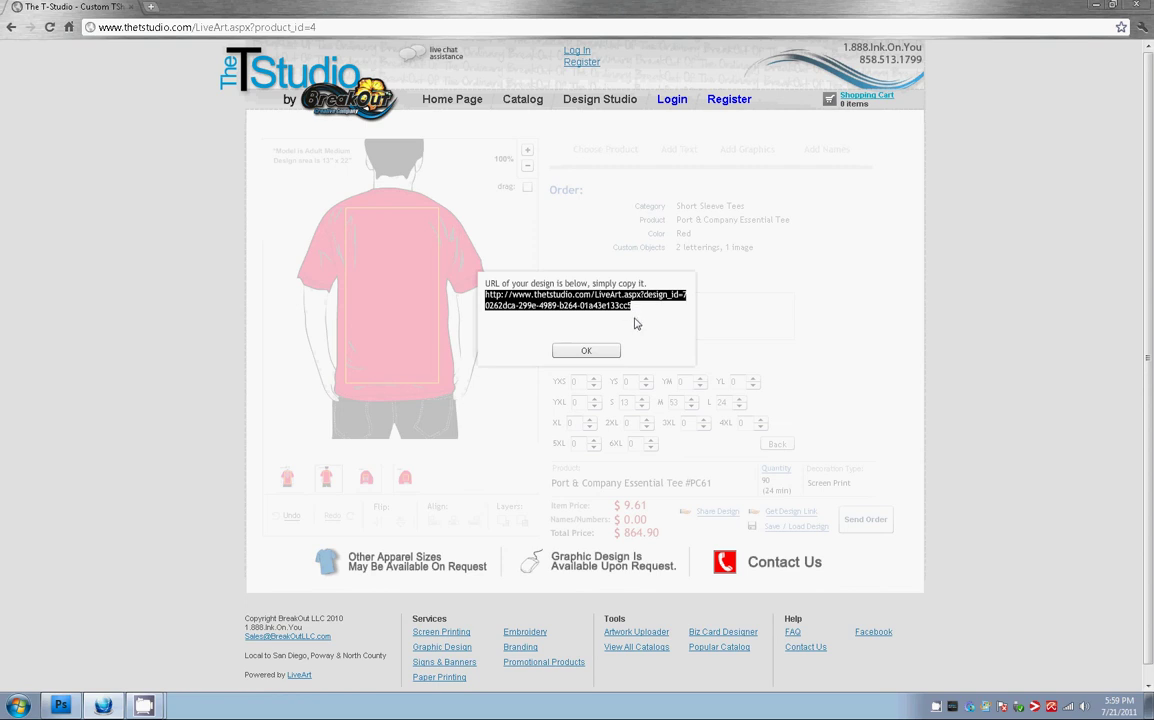
pyautogui.click(586, 351)
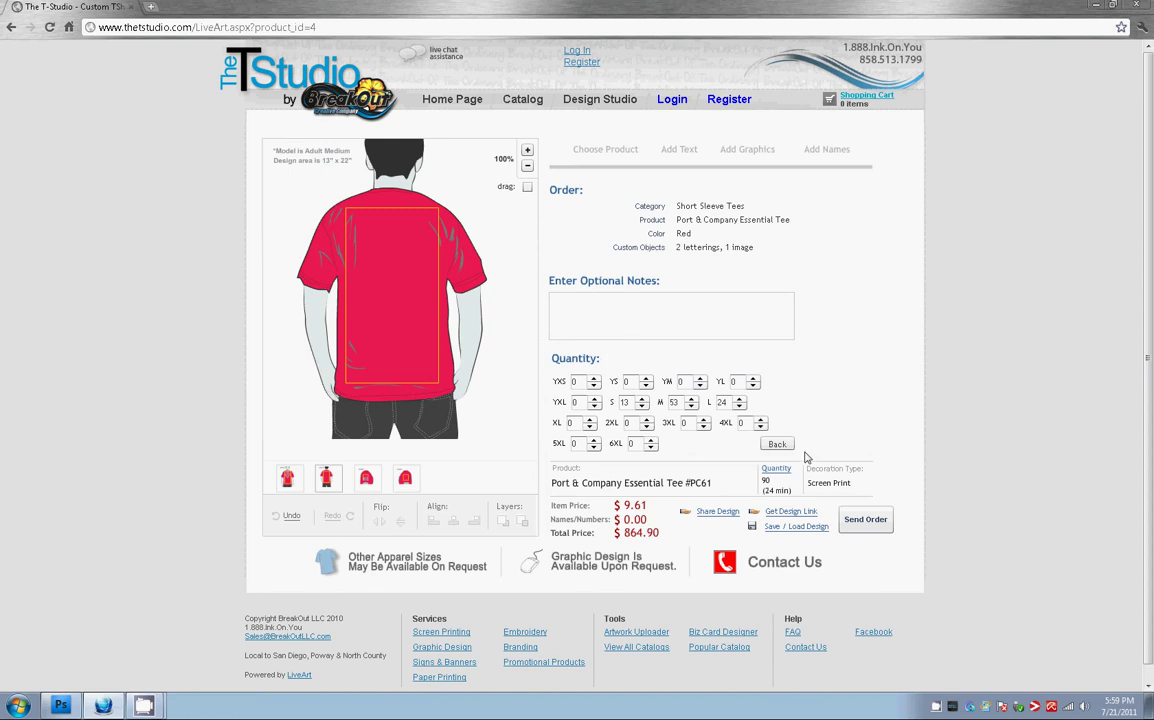
# Cancel the Save / Load Design sign-in prompt, then go back to Choose Product and its Add Text tab
pyautogui.click(793, 527)
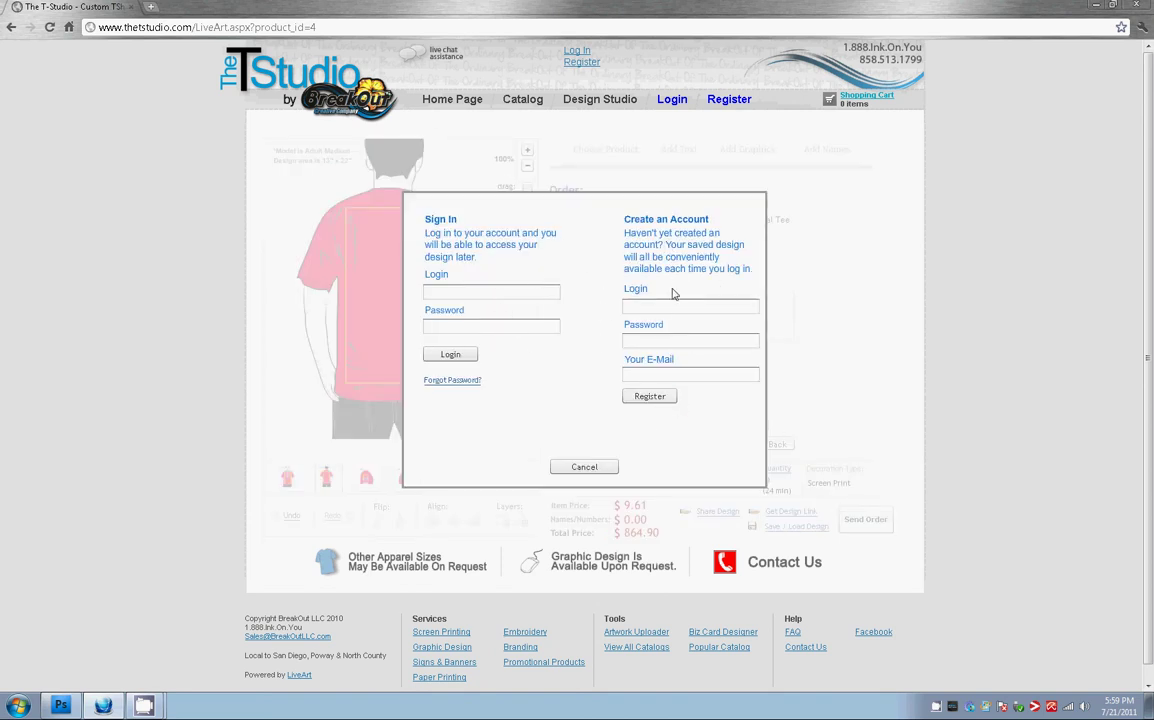
pyautogui.click(648, 310)
pyautogui.click(589, 468)
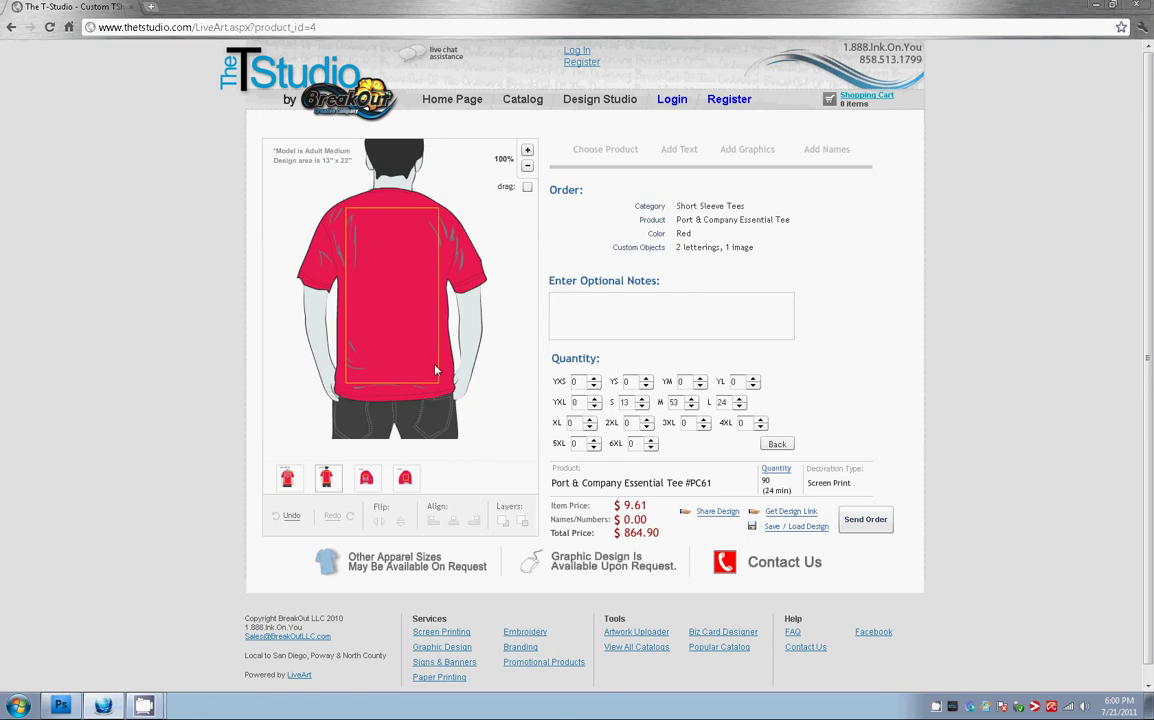
pyautogui.click(600, 149)
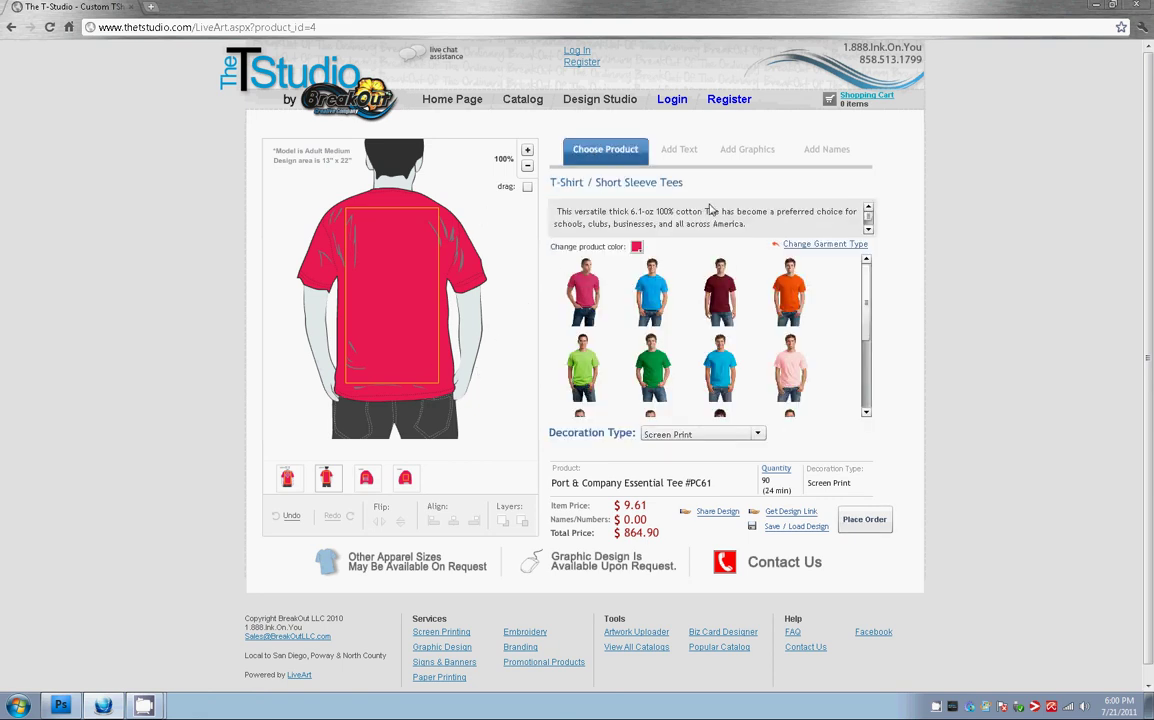
pyautogui.click(684, 155)
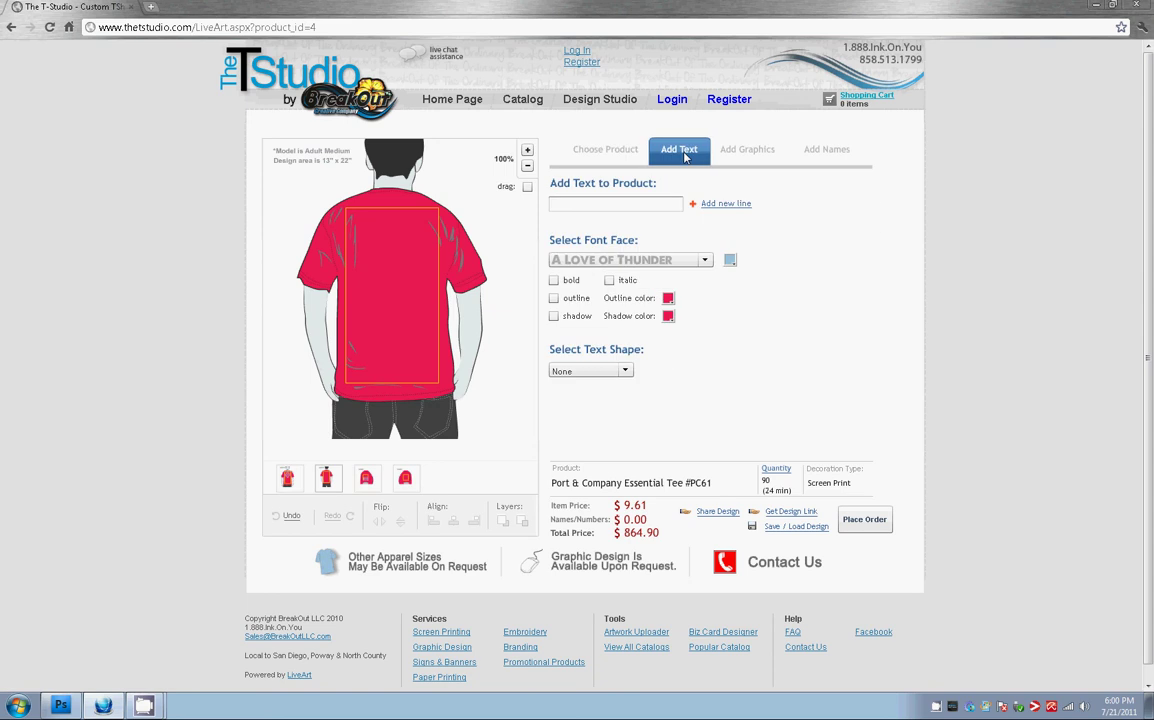